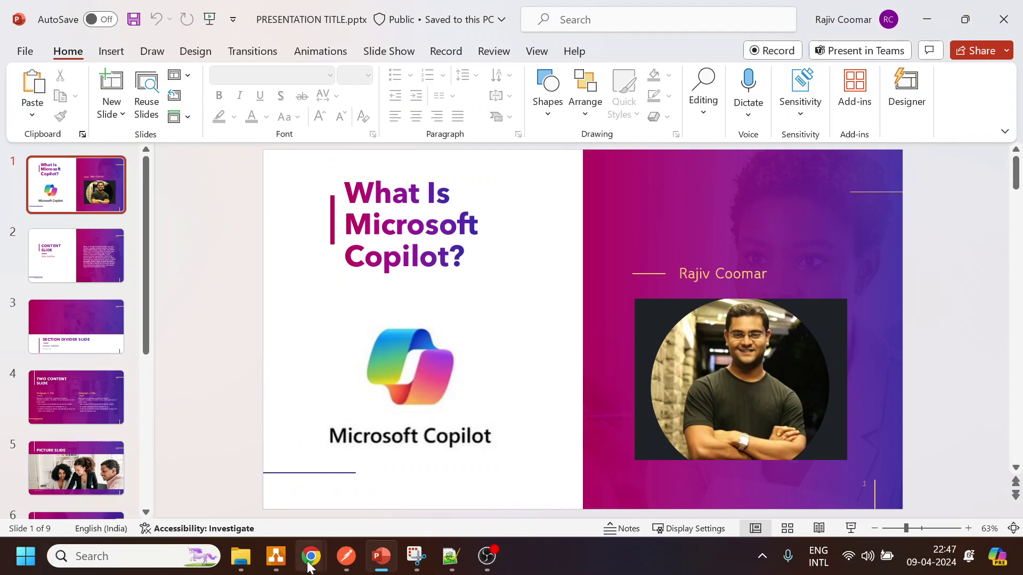
- Leave the PowerPoint title slide and bring the Copilot Chrome window forward
mouse_move(308, 565)
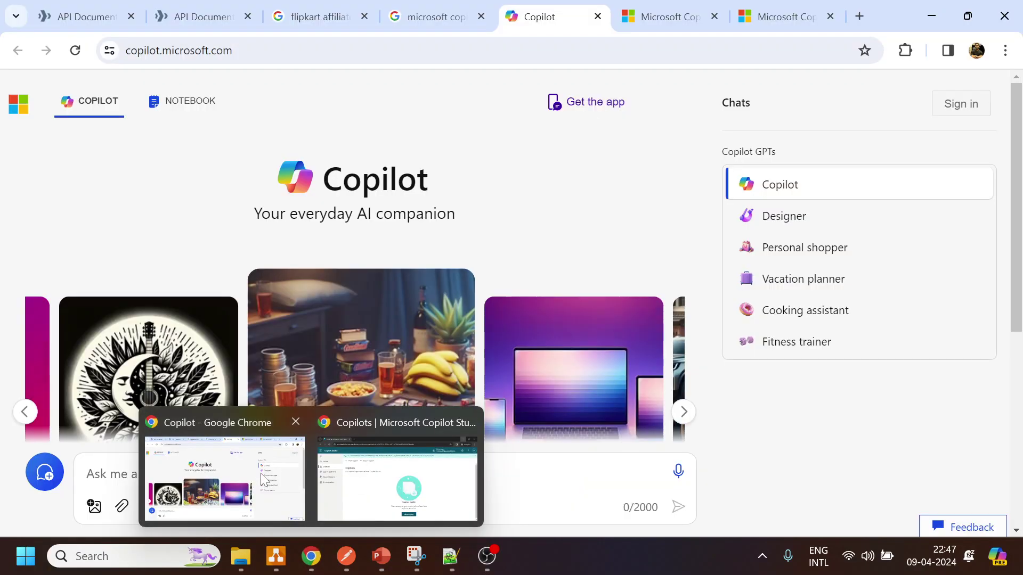
- Ask Copilot 'give me how to make a tea' and get its step-by-step answer
left_click(260, 473)
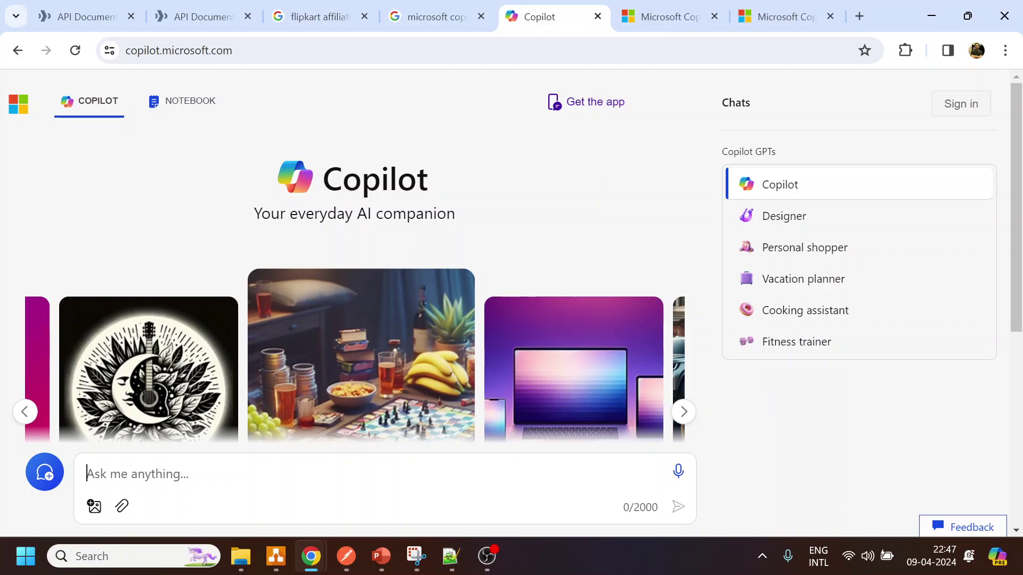
type("give me ")
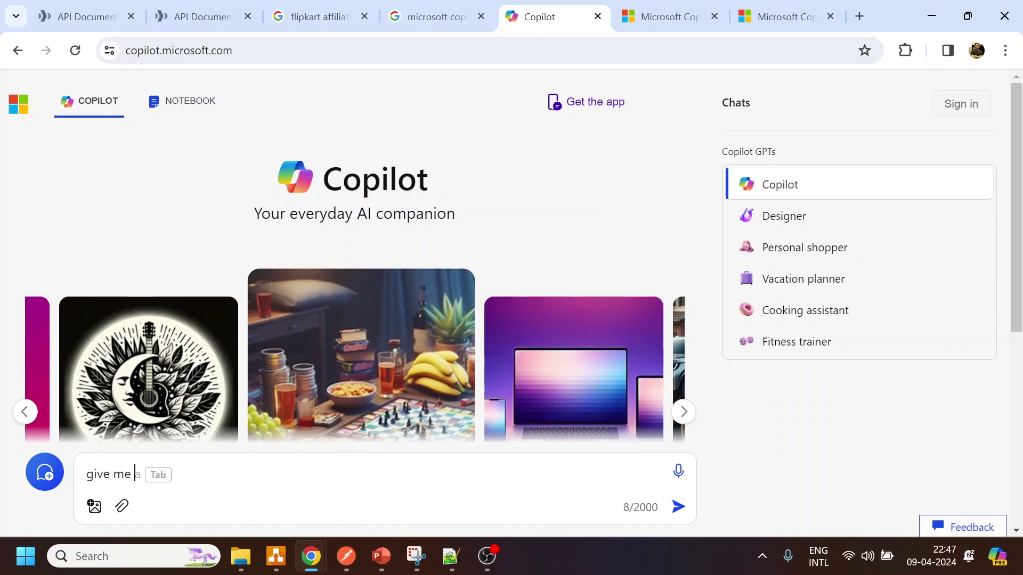
type("how to ")
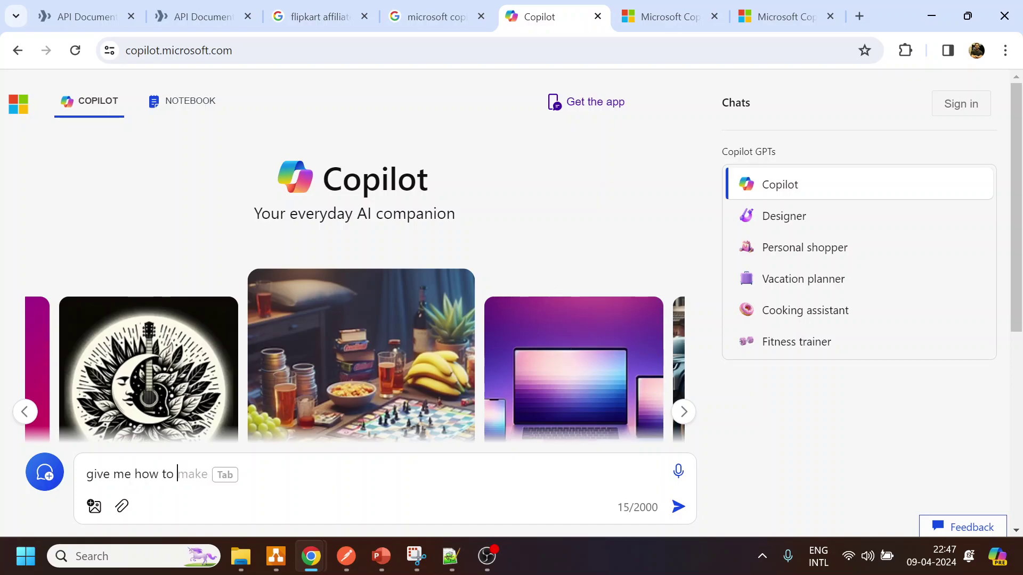
type("make a tea")
key("Return")
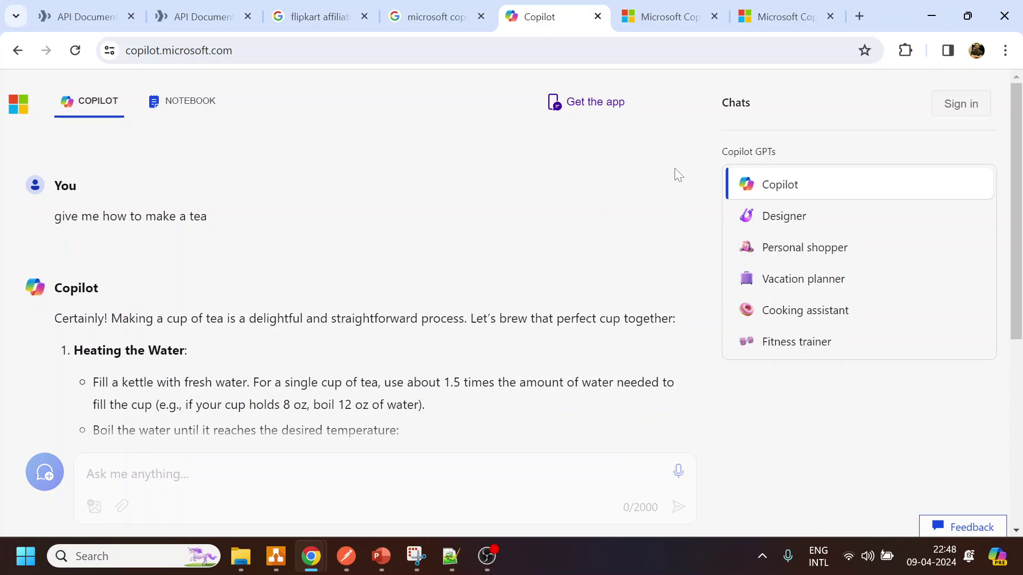
- Open the Copilot documentation hub and highlight the Dynamics 365 and Microsoft 365 headings
left_click(685, 18)
left_click(759, 16)
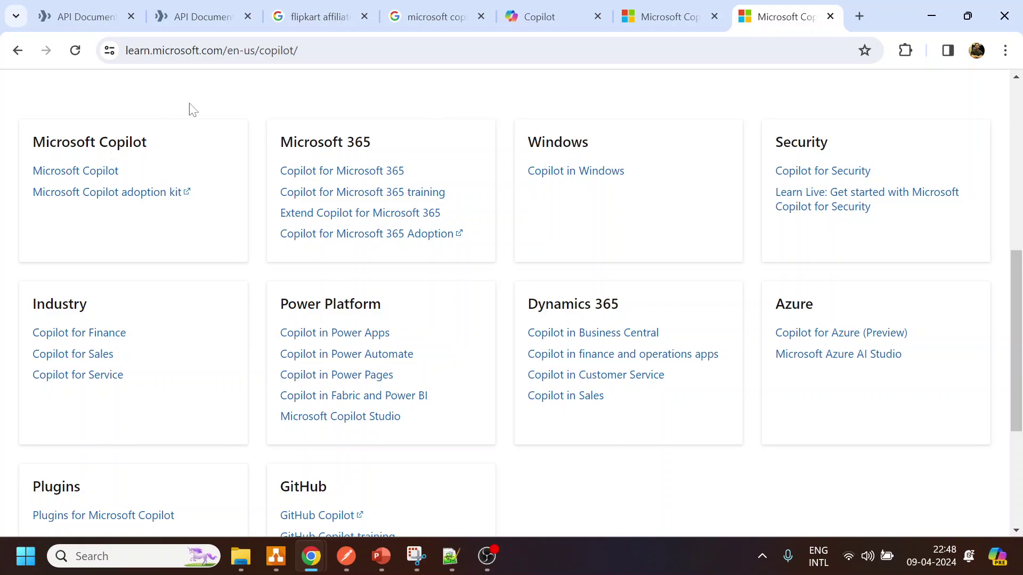
left_click_drag(529, 306, 619, 304)
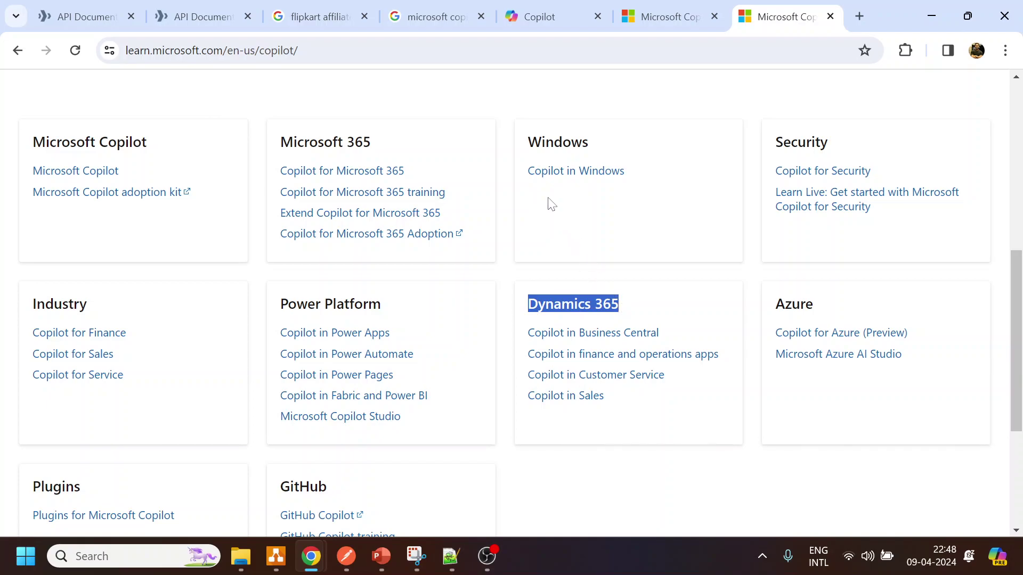
left_click_drag(293, 143, 376, 144)
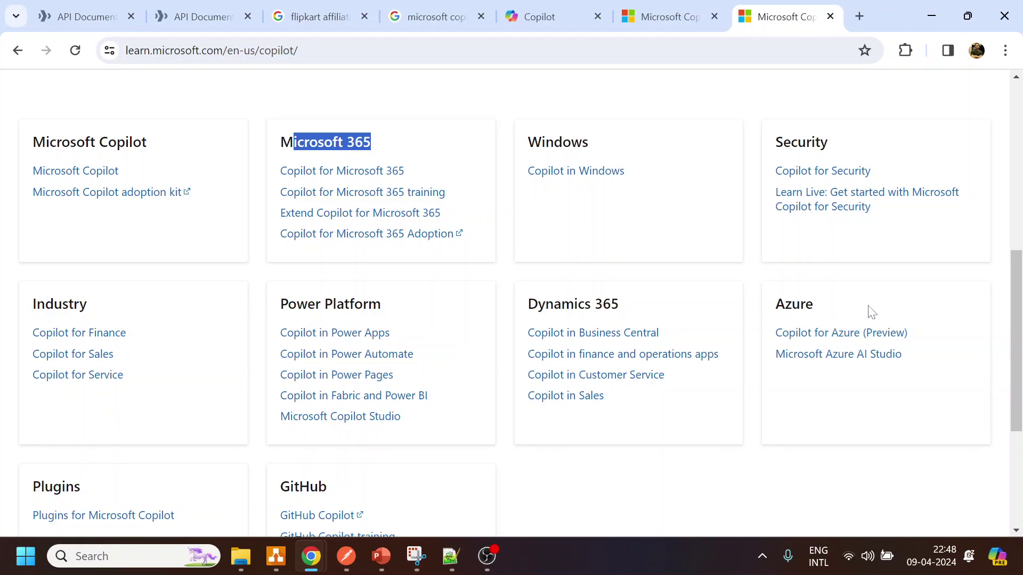
- Scroll through the hub's product cards from Microsoft 365 to GitHub
scroll(406, 440, "down", 1)
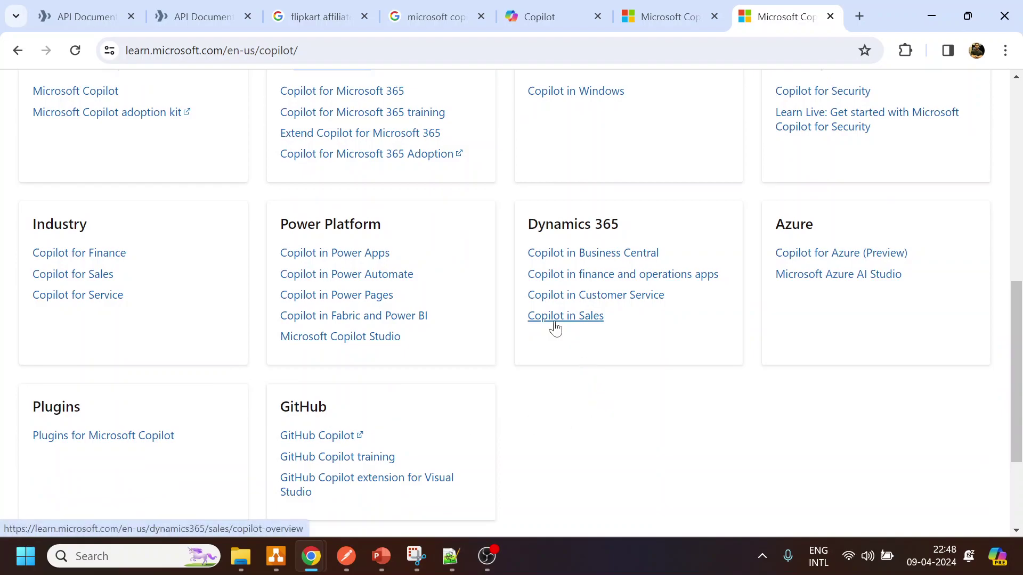
scroll(327, 256, "up", 2)
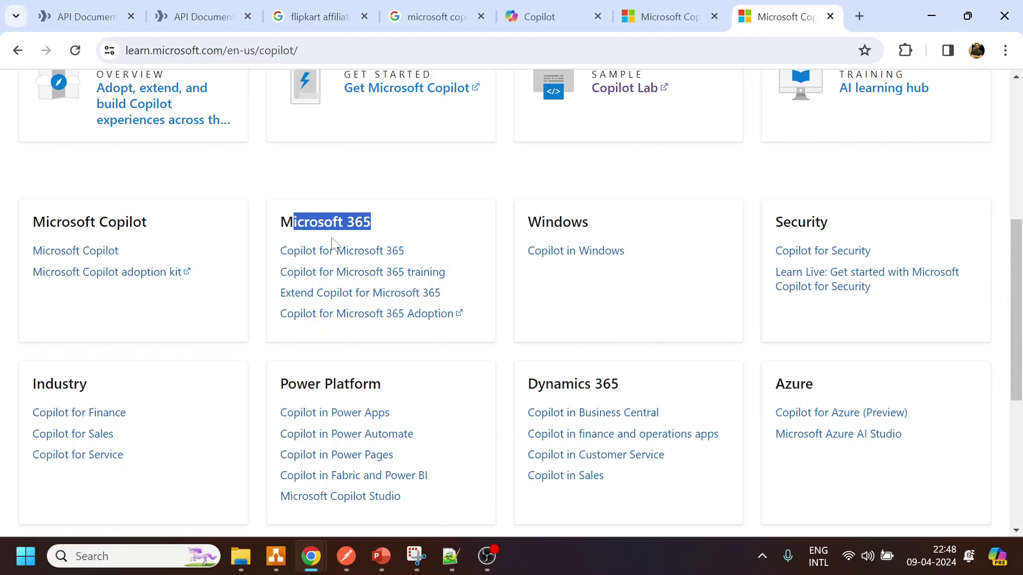
scroll(331, 244, "down", 3)
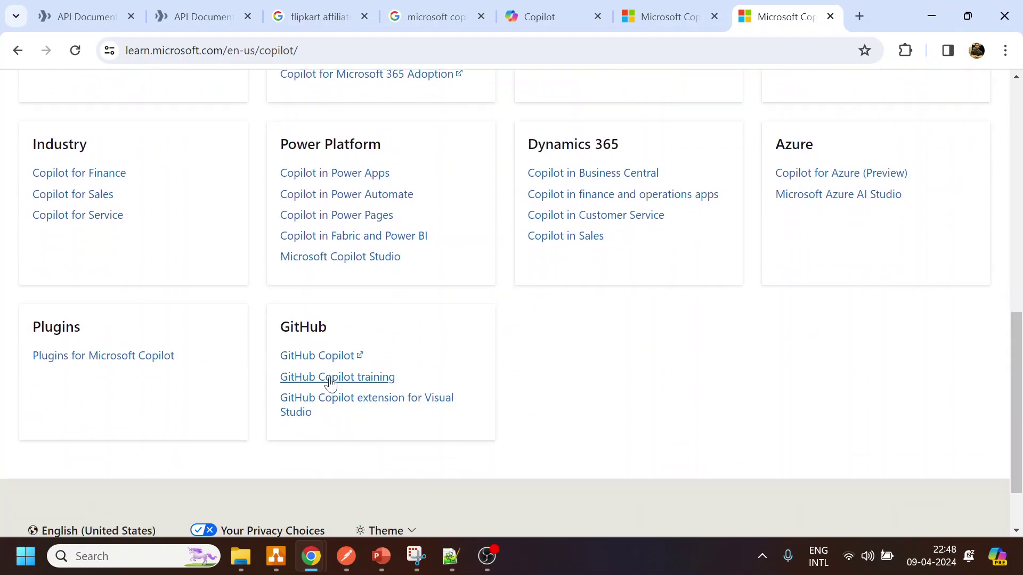
scroll(438, 366, "up", 2)
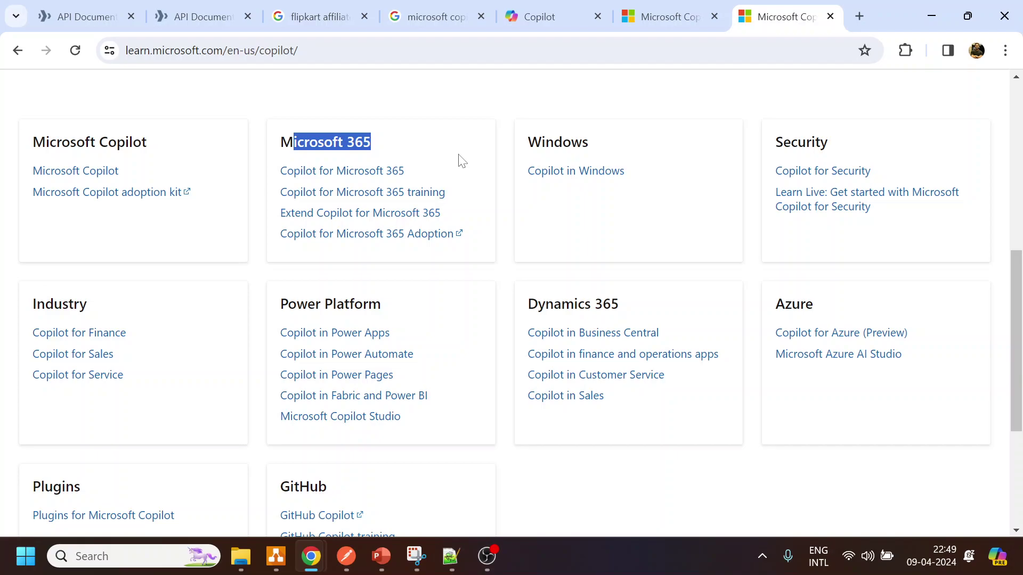
scroll(482, 227, "up", 3)
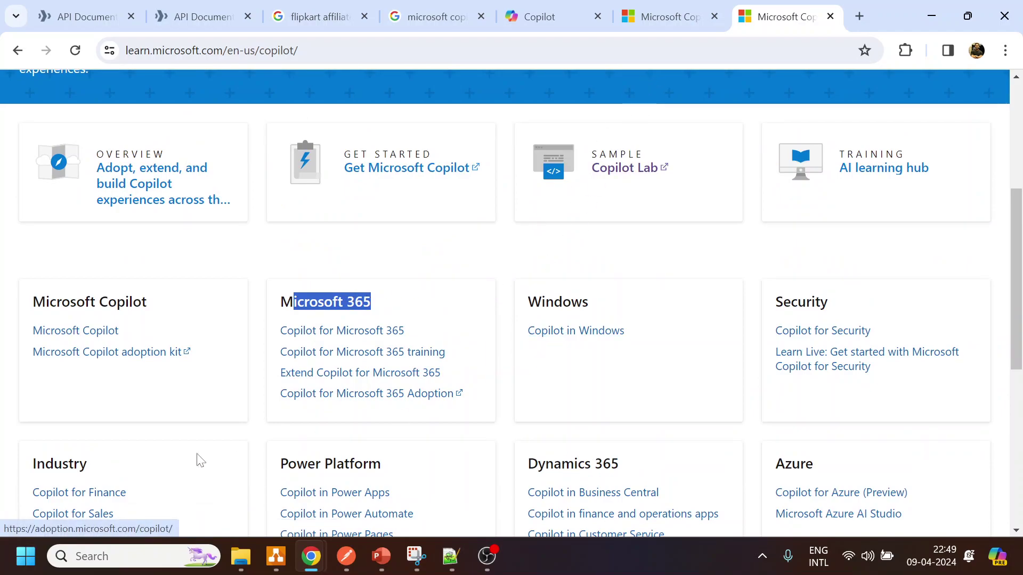
scroll(306, 443, "down", 3)
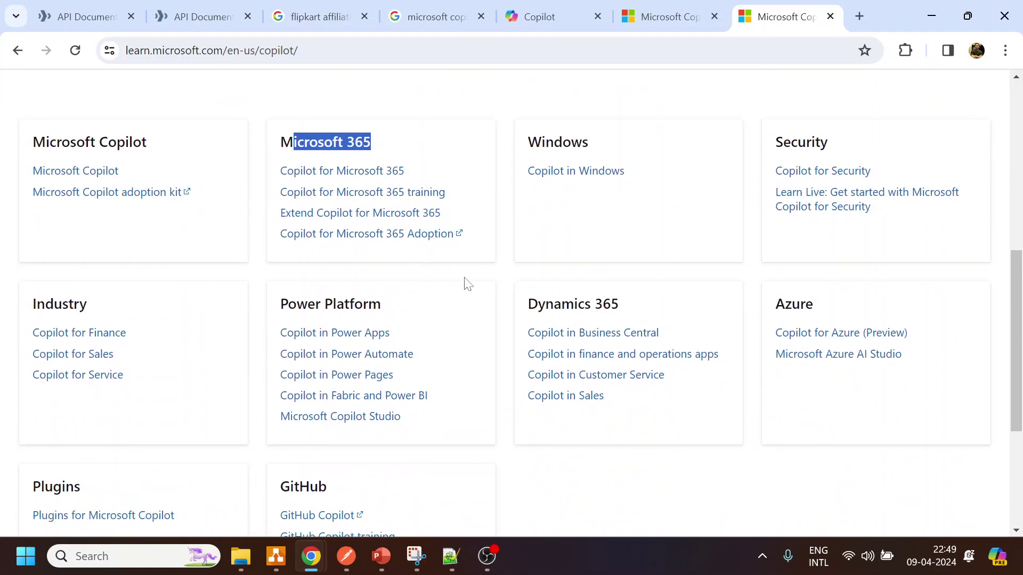
scroll(467, 284, "up", 3)
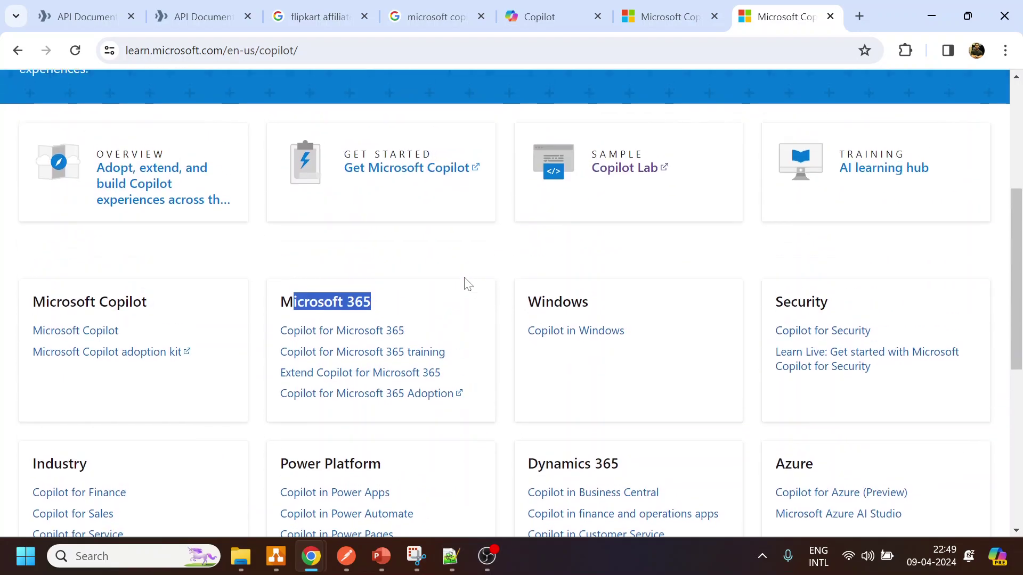
- On the Copilot Studio product page, view the Build, Design, Platform and Customize capability sections
left_click(668, 27)
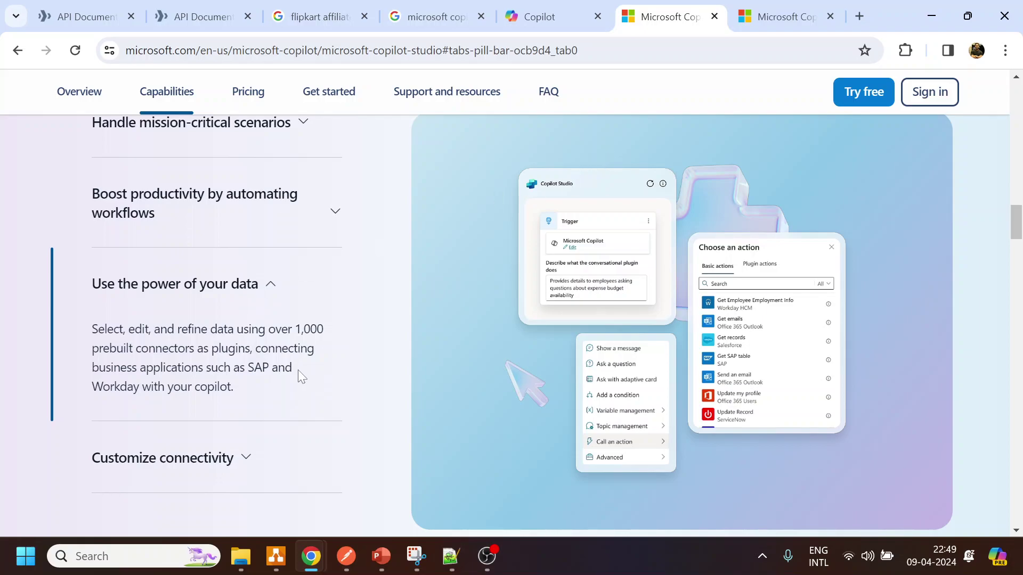
scroll(418, 311, "up", 3)
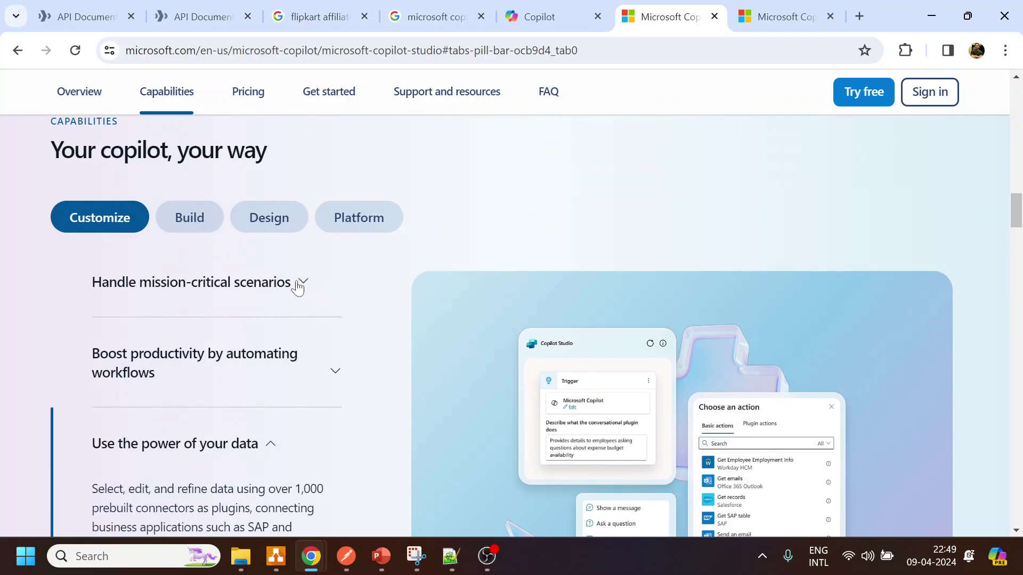
scroll(371, 282, "down", 2)
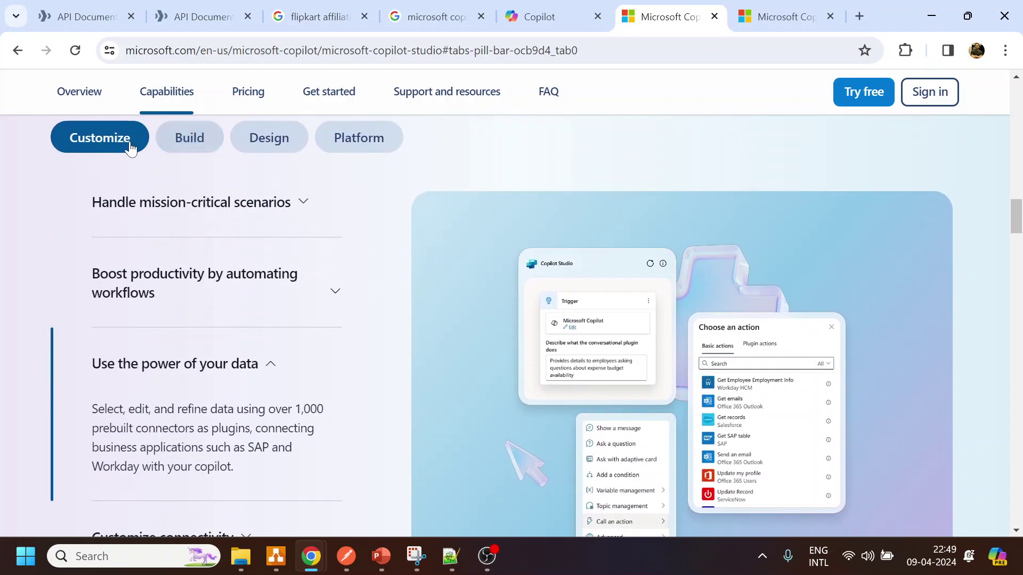
left_click(212, 140)
left_click(276, 140)
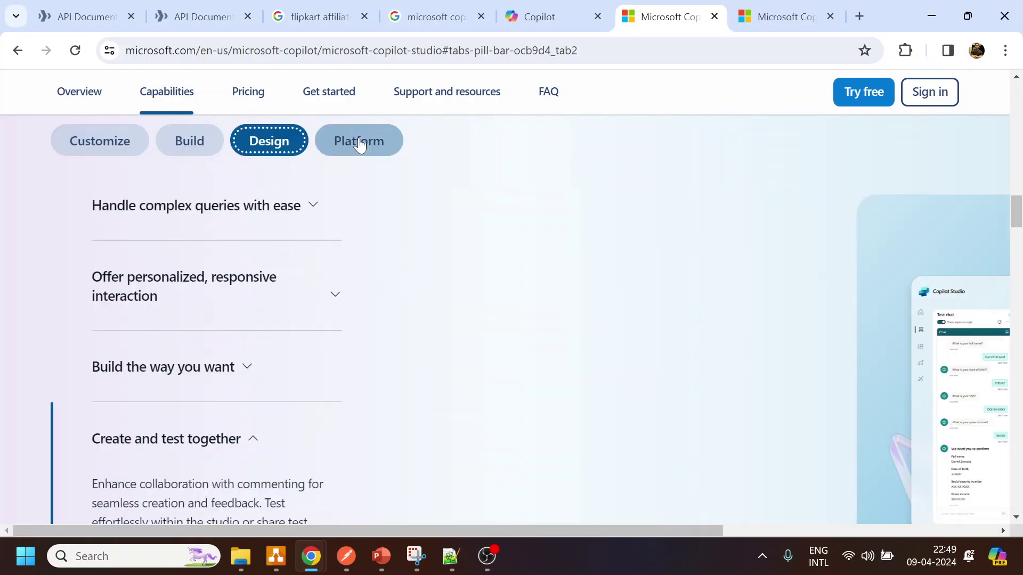
left_click(359, 143)
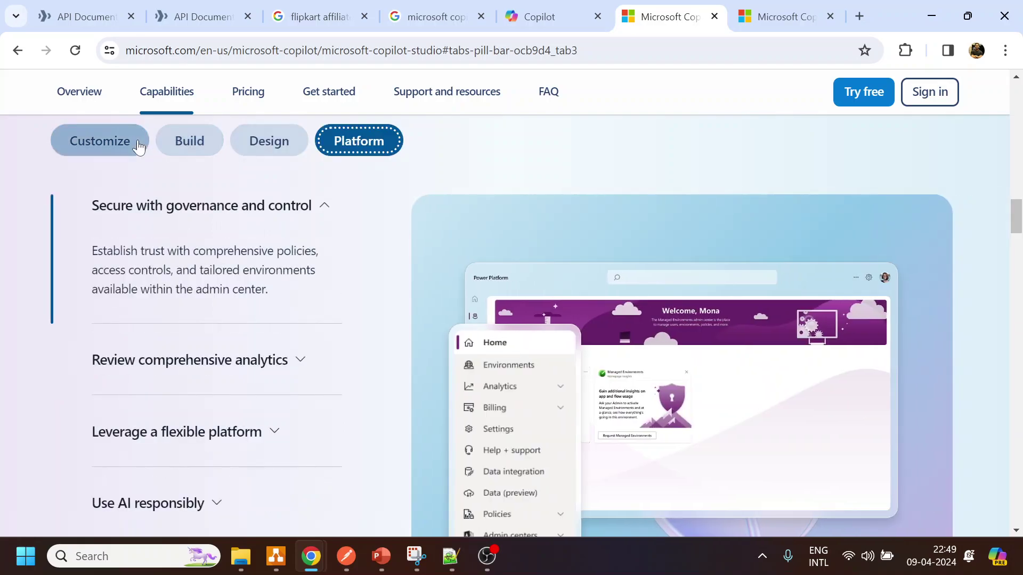
left_click(102, 148)
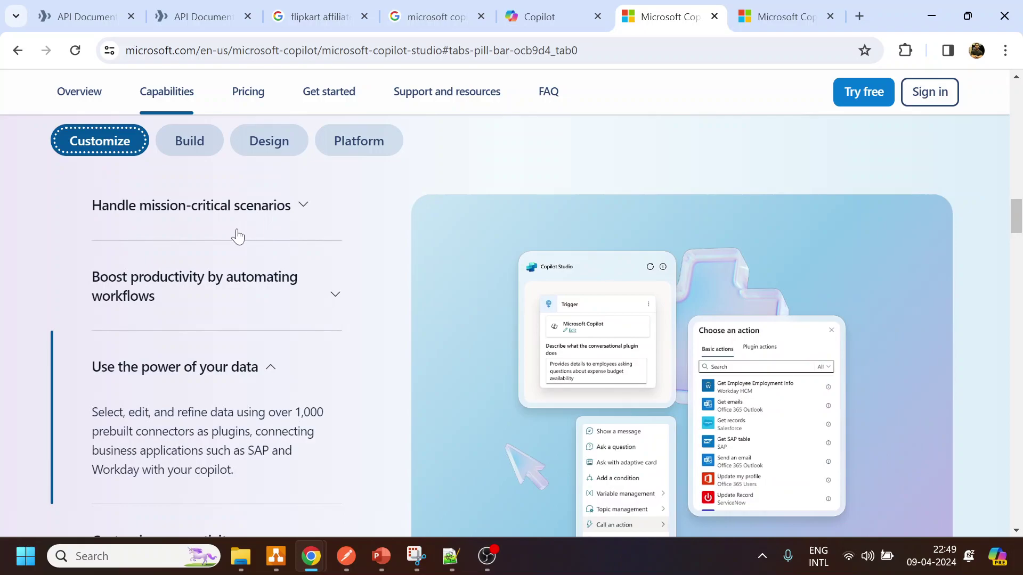
scroll(238, 236, "down", 3)
scroll(235, 233, "up", 3)
- Expand the Handle mission-critical scenarios, Use the power of your data and Customize connectivity descriptions
left_click(236, 215)
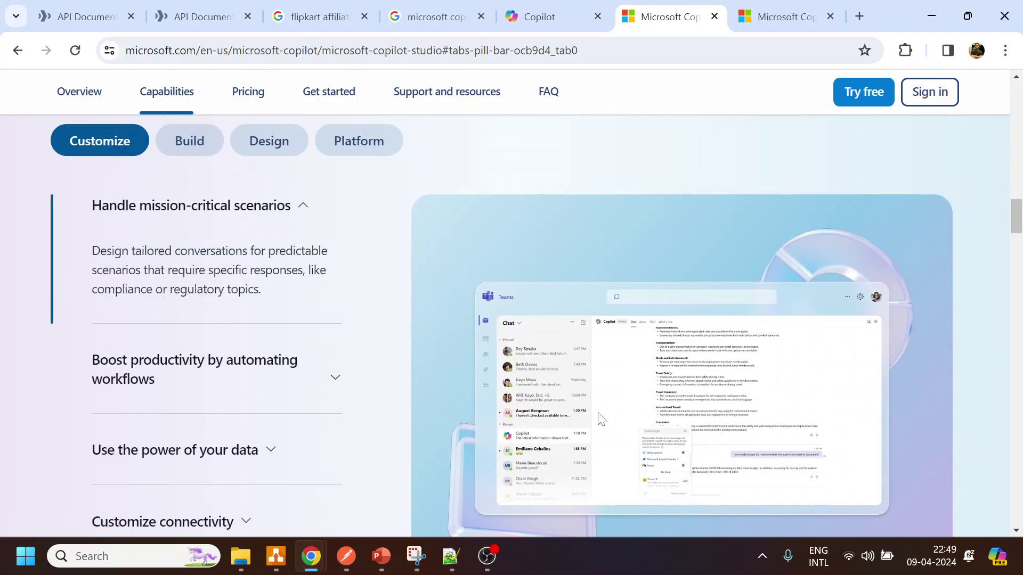
scroll(746, 426, "down", 1)
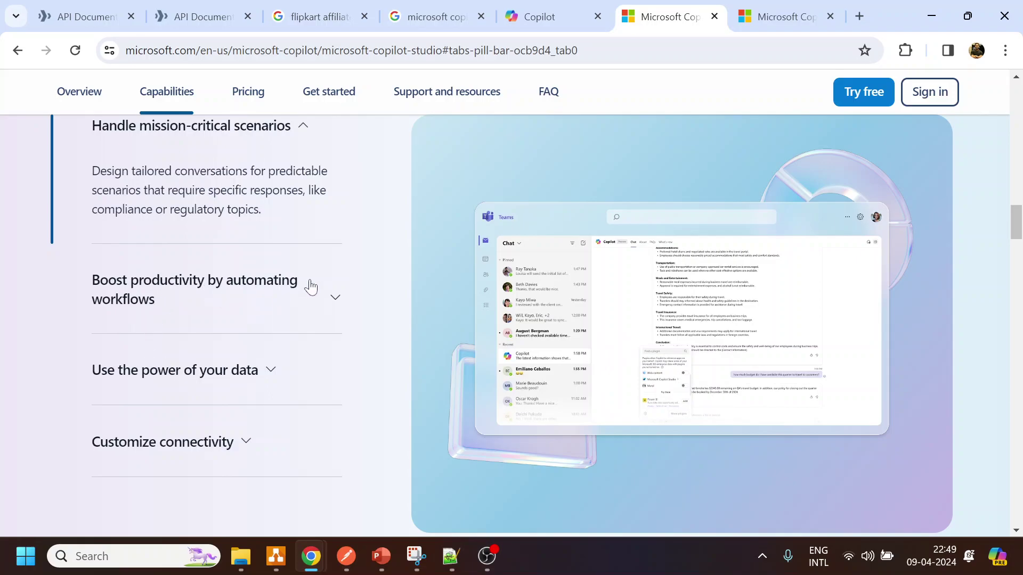
left_click(277, 377)
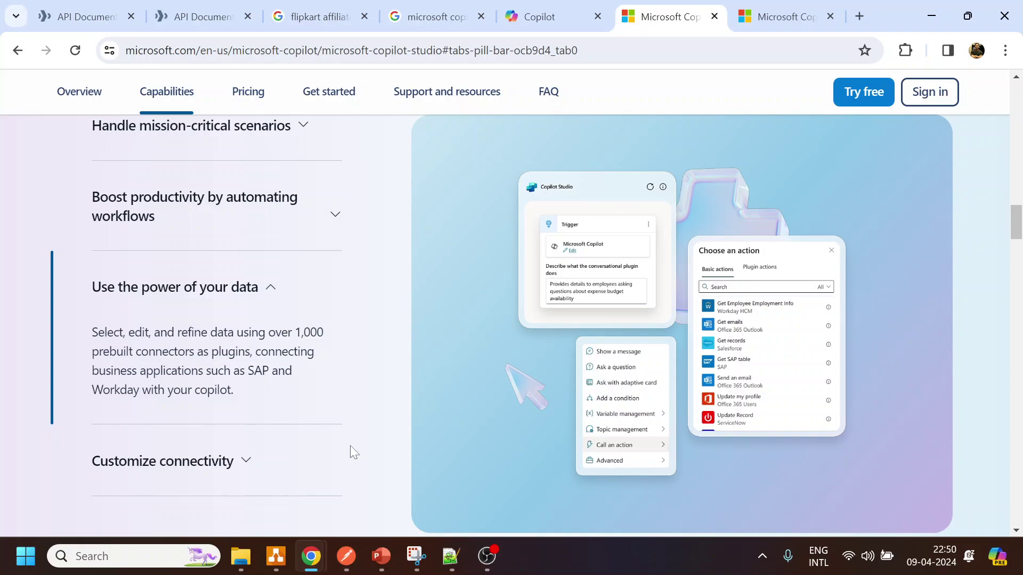
scroll(366, 410, "down", 3)
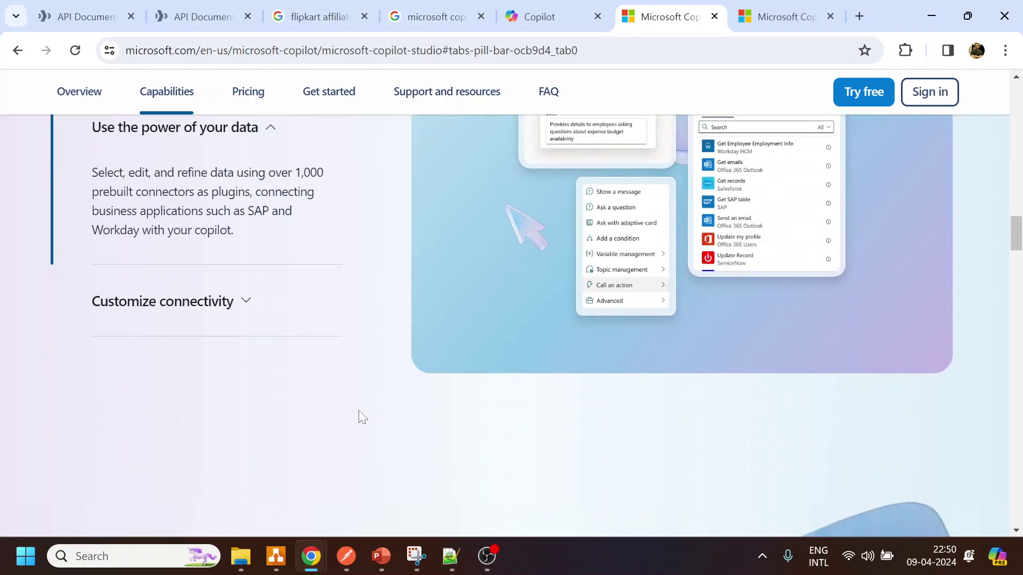
left_click(244, 305)
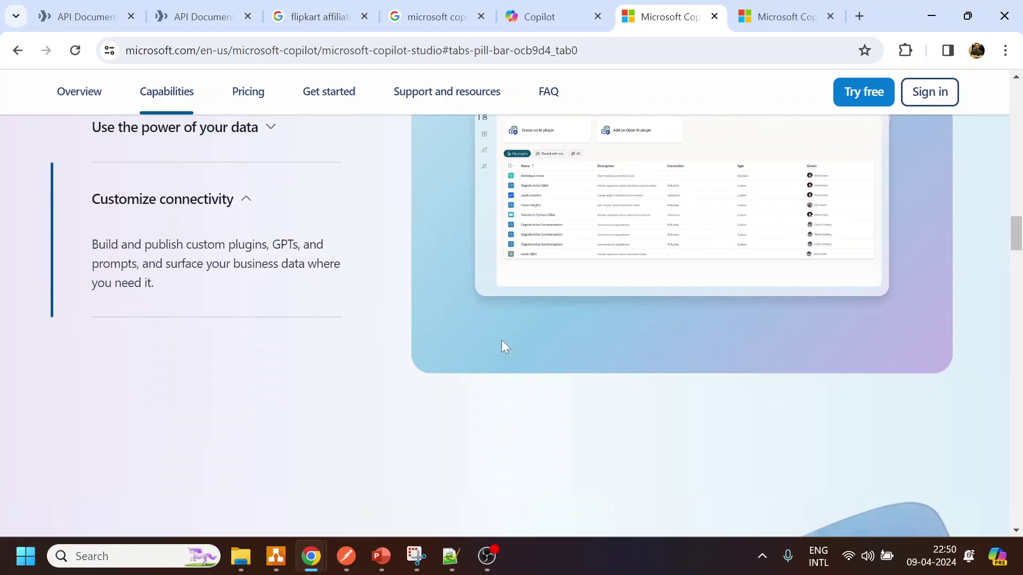
scroll(501, 346, "up", 4)
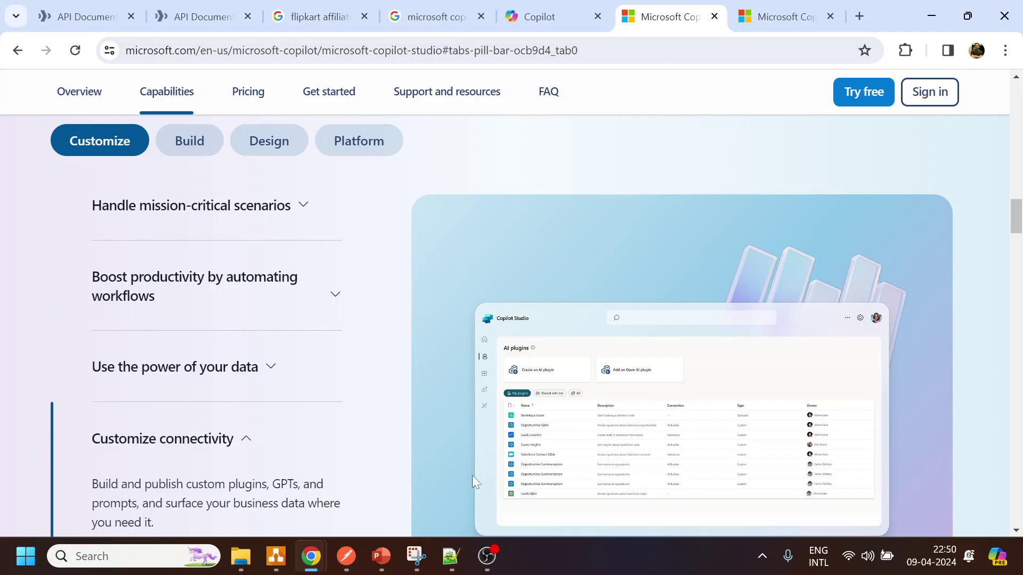
- Switch to the Copilot Studio window and highlight the copilotstudio.microsoft.com web address
mouse_move(311, 556)
left_click(379, 506)
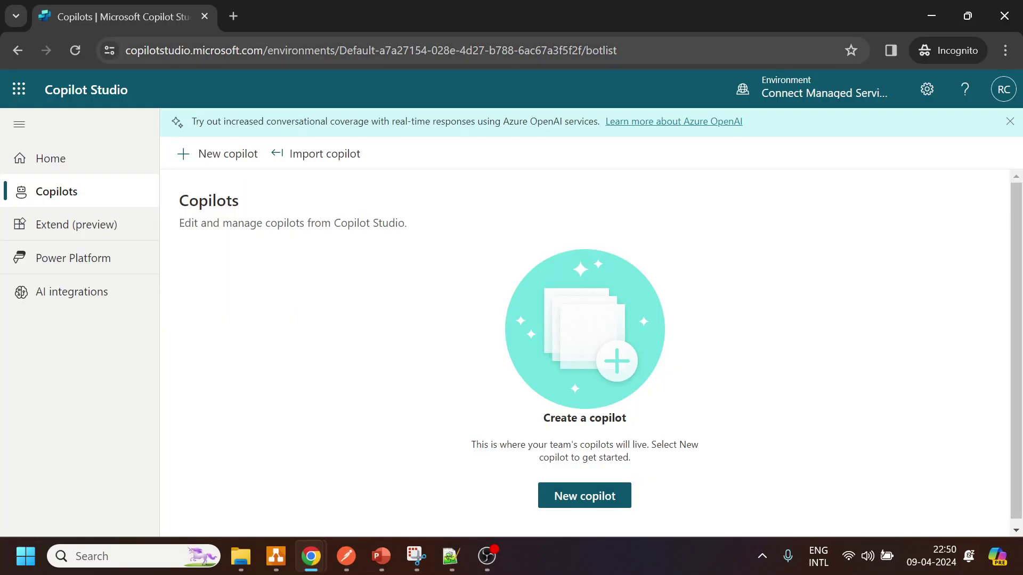
left_click(131, 60)
left_click(181, 51)
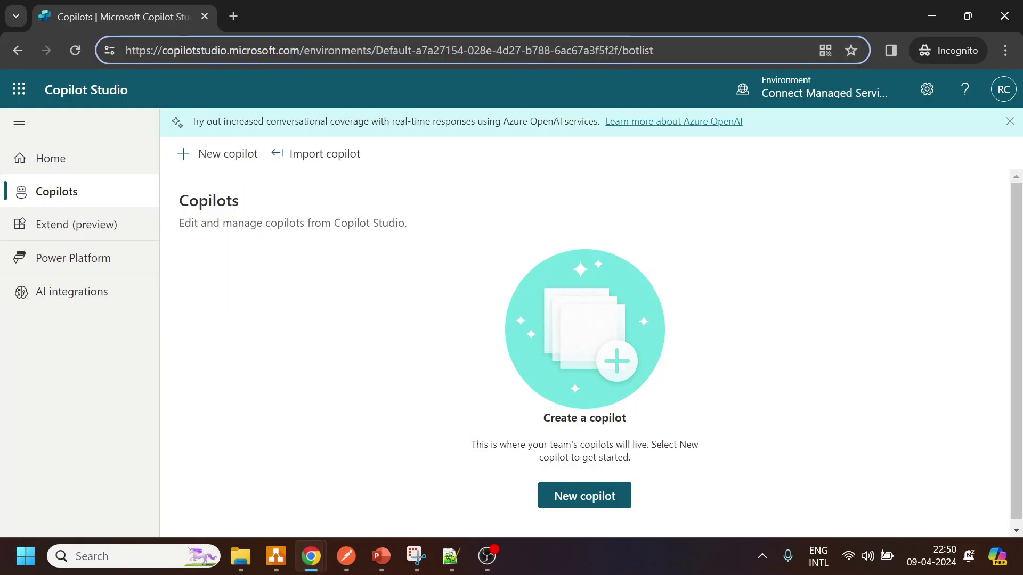
left_click_drag(162, 50, 300, 51)
left_click(468, 310)
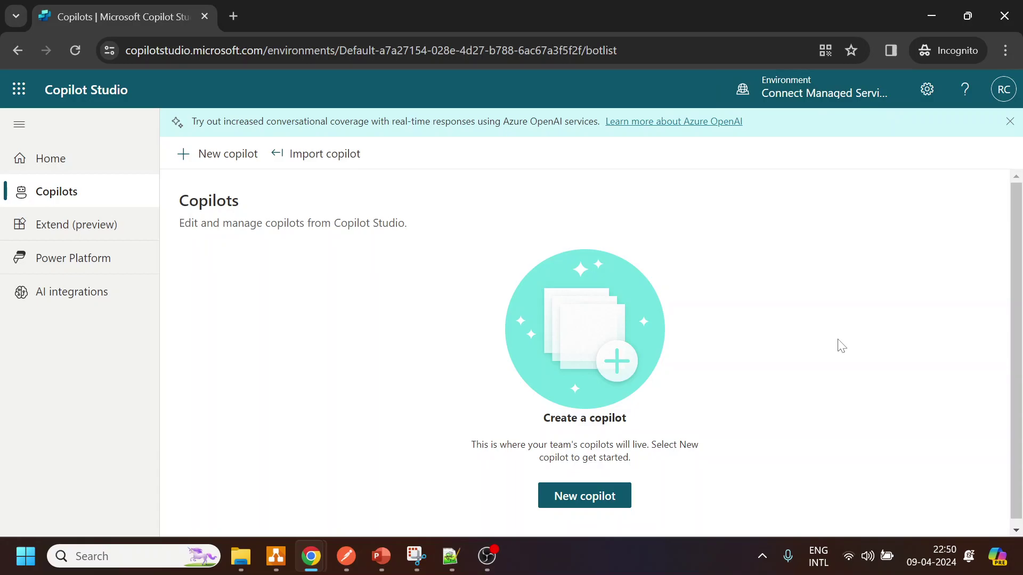
- Walk through the draw.io Flight Status, Ask Flight No and Aviationstack API Call cells
left_click(930, 15)
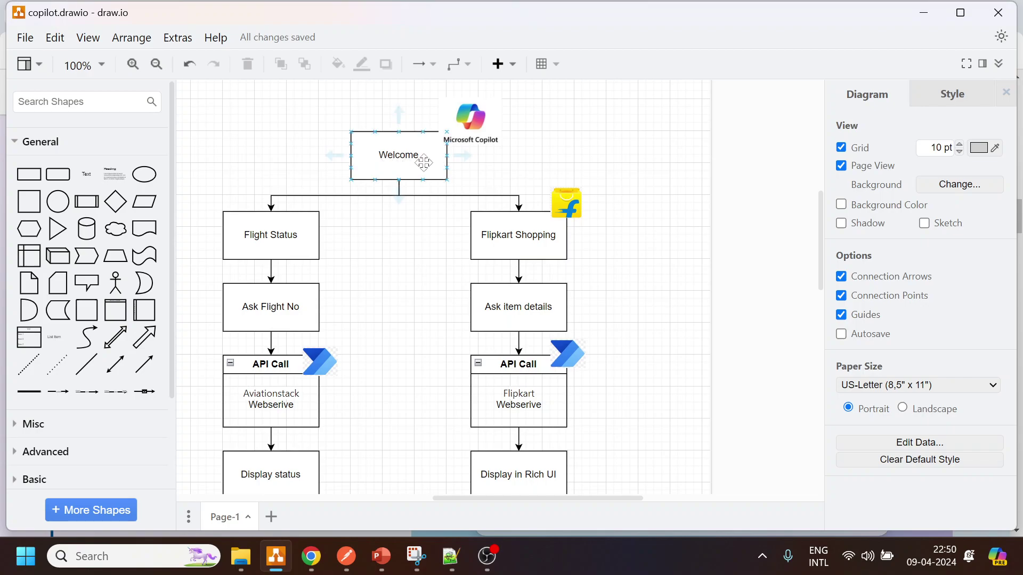
left_click(256, 249)
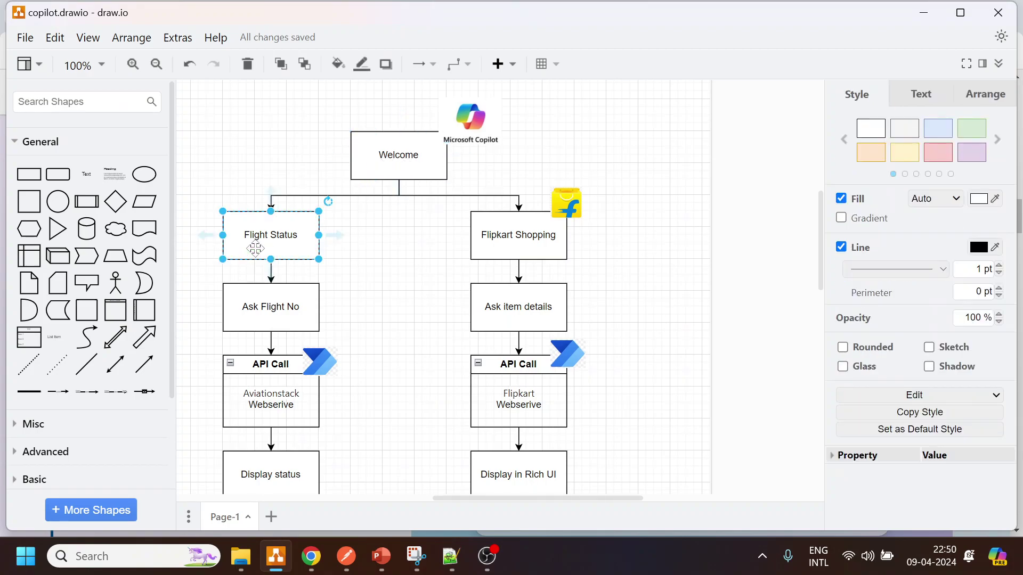
left_click(290, 318)
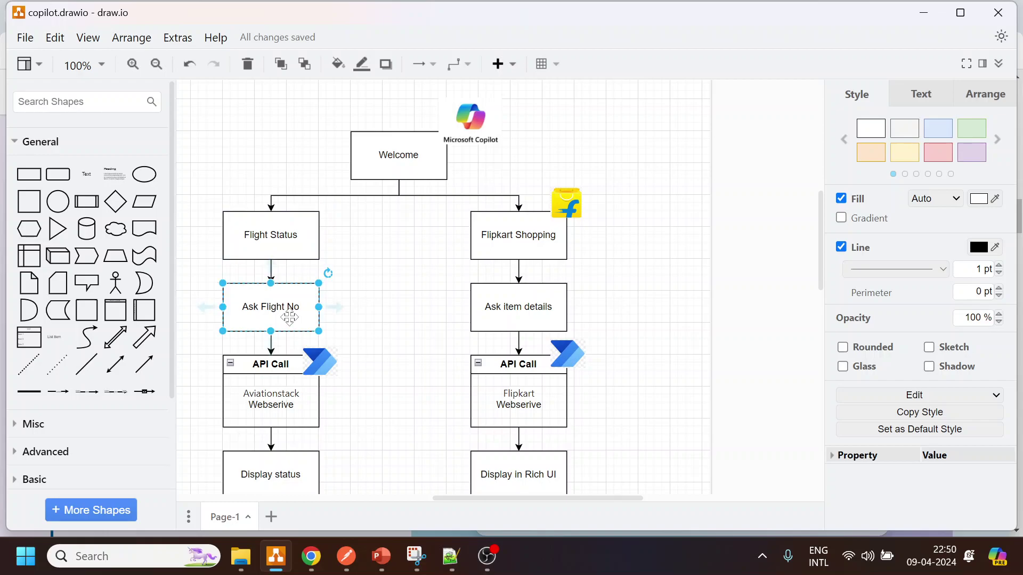
left_click(267, 405)
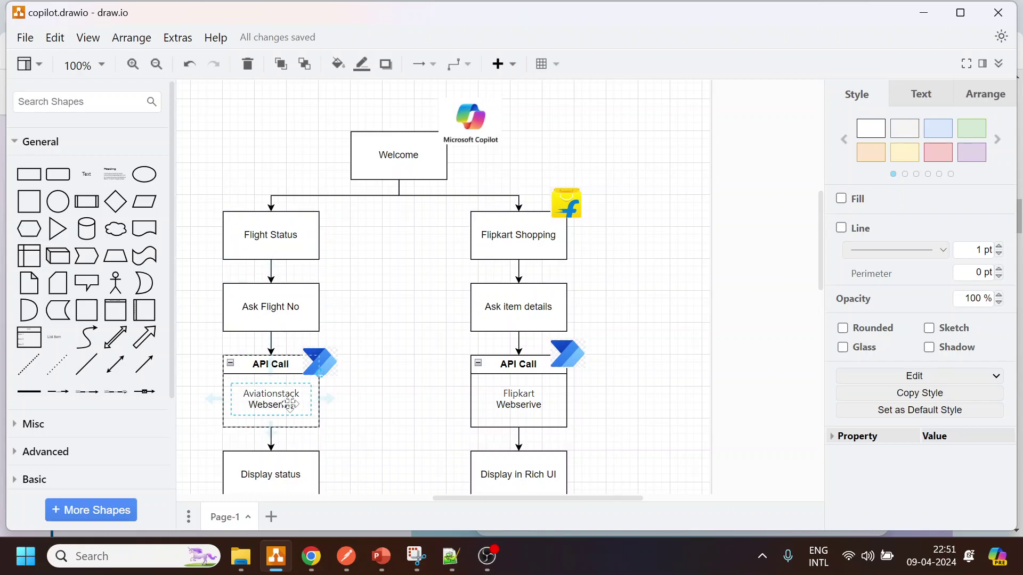
mouse_move(312, 572)
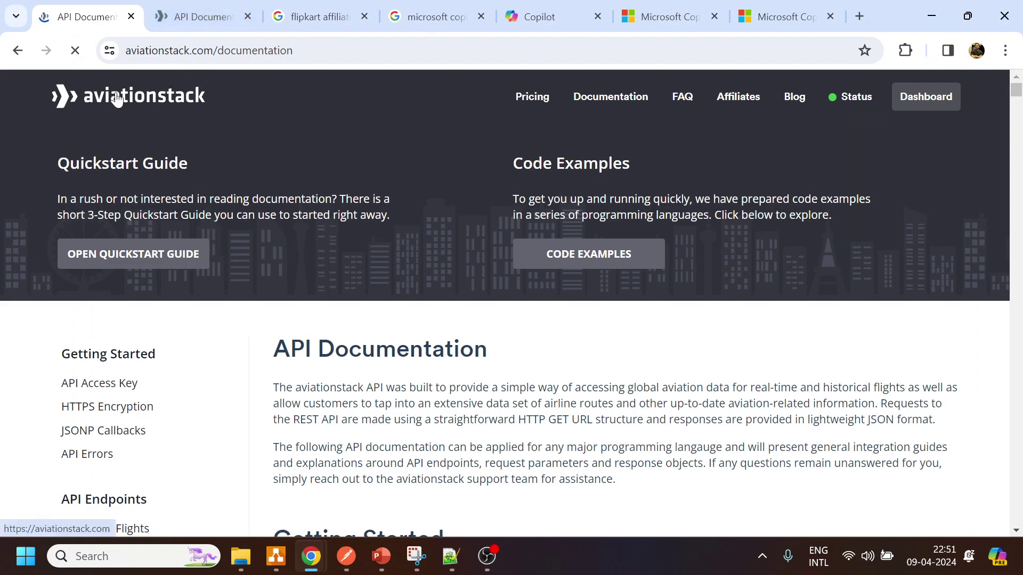
- Return to the aviationstack API documentation and select the example access key under Getting Started
left_click(140, 103)
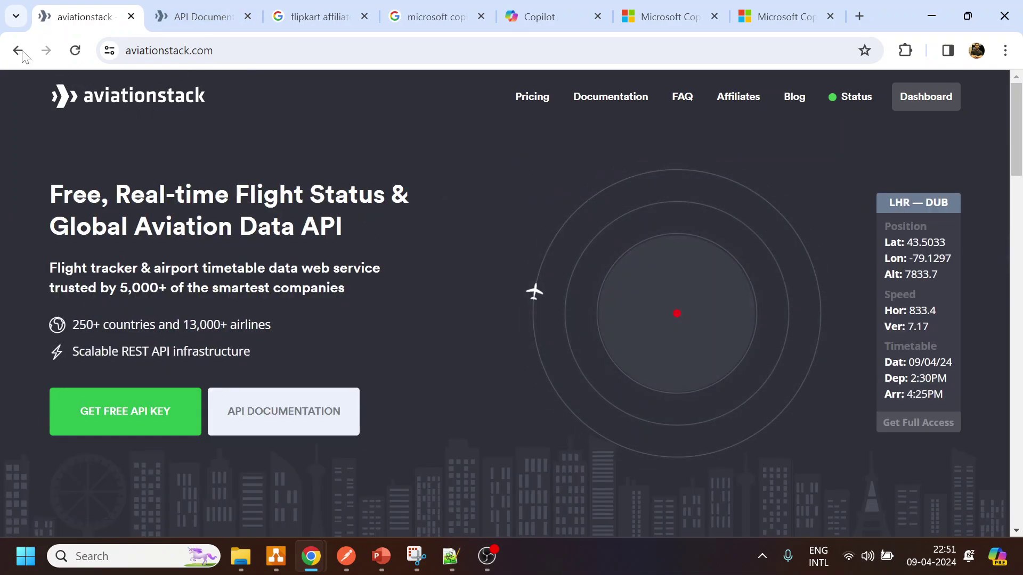
left_click(18, 50)
scroll(433, 379, "down", 6)
scroll(432, 372, "up", 3)
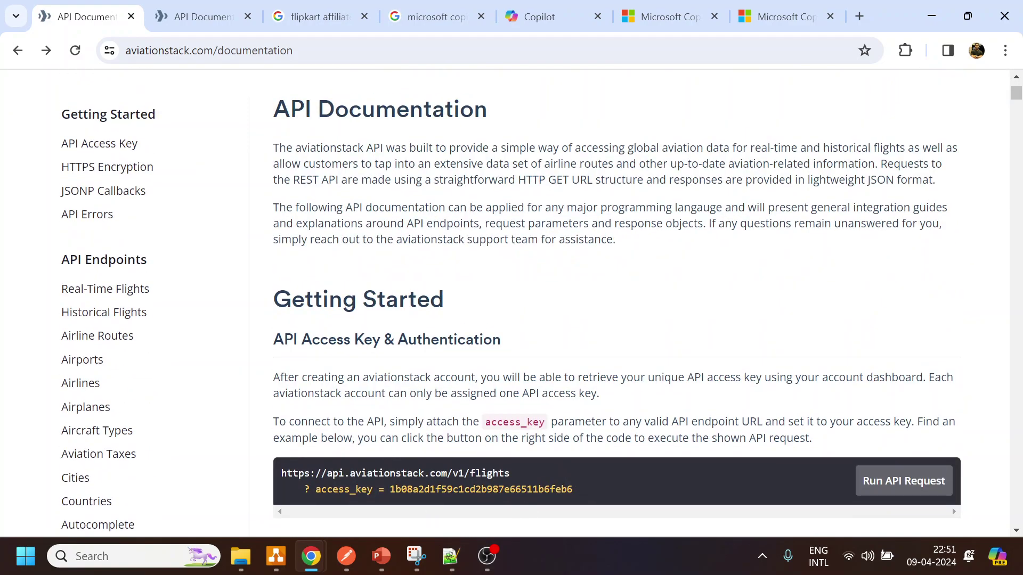
double_click(479, 489)
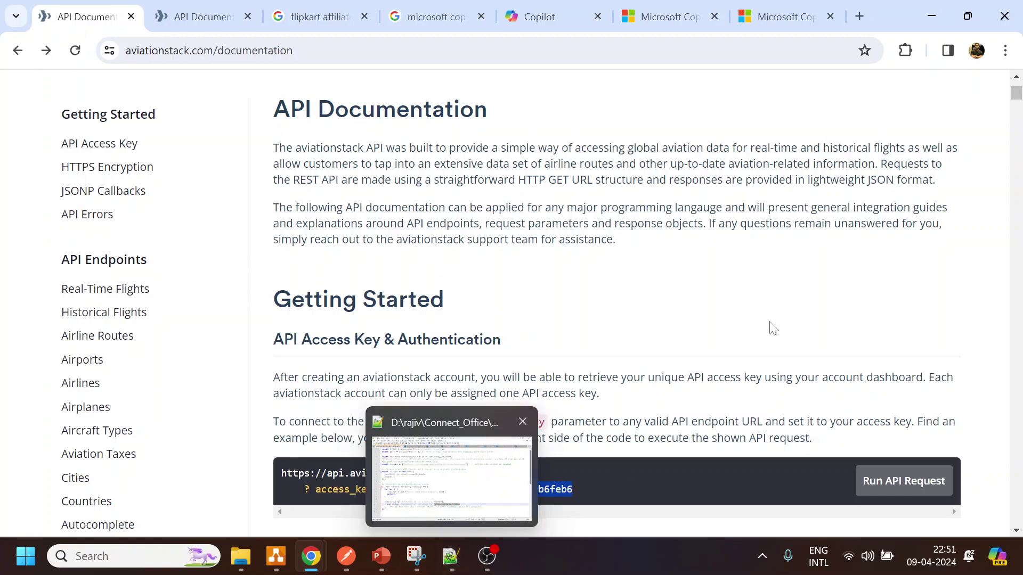
scroll(661, 407, "up", 1)
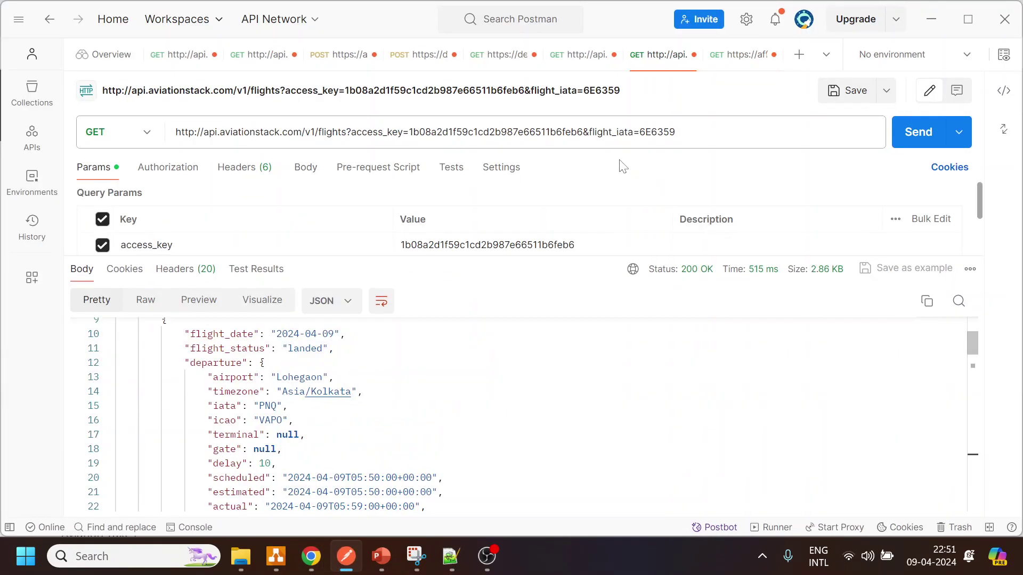
- Send the 6E6359 flight request and highlight the landed status, flight date, PNQ departure and Asia/Kolkata timezone
double_click(657, 132)
left_click(918, 132)
scroll(516, 415, "down", 2)
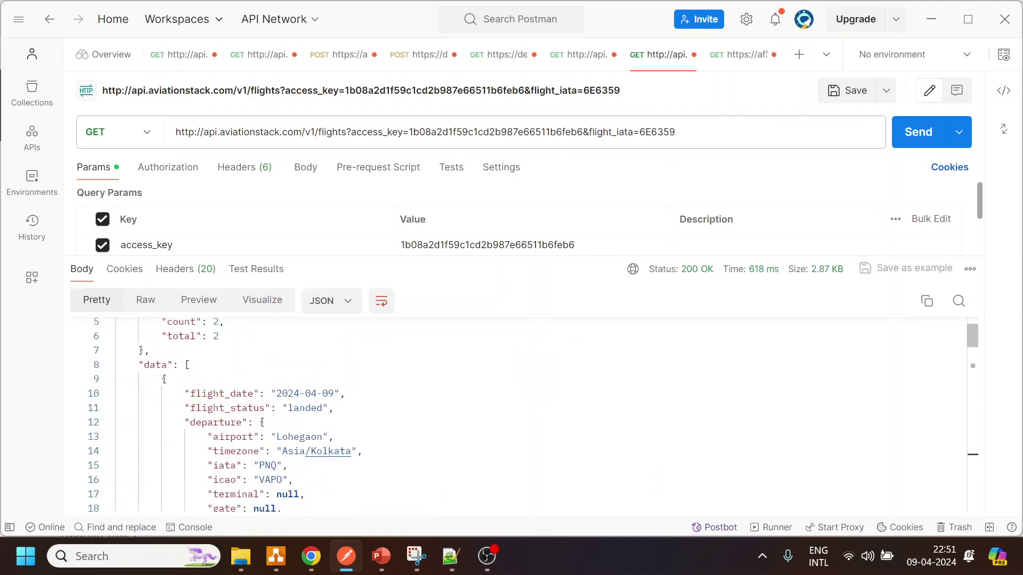
double_click(321, 408)
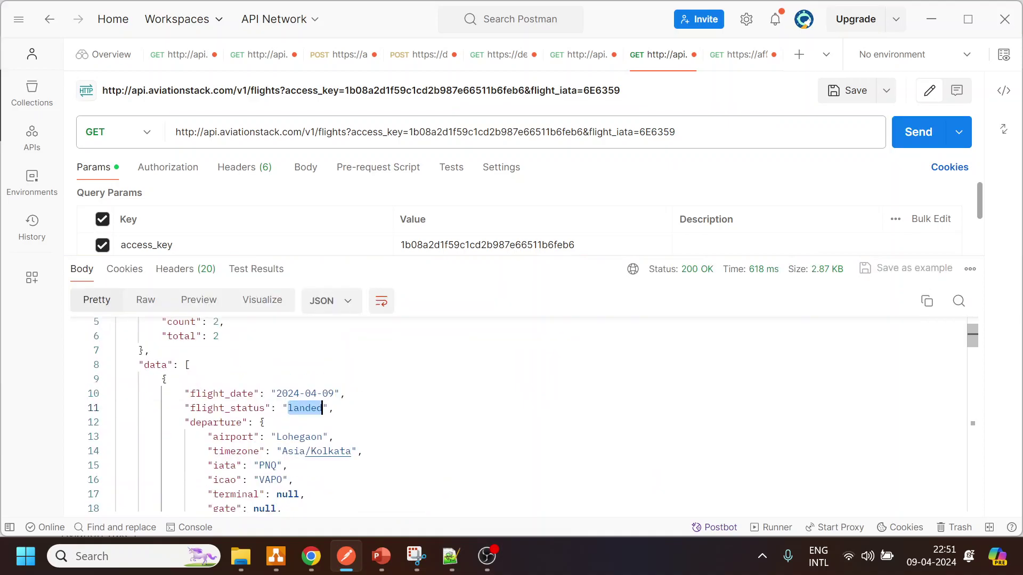
left_click_drag(334, 393, 300, 393)
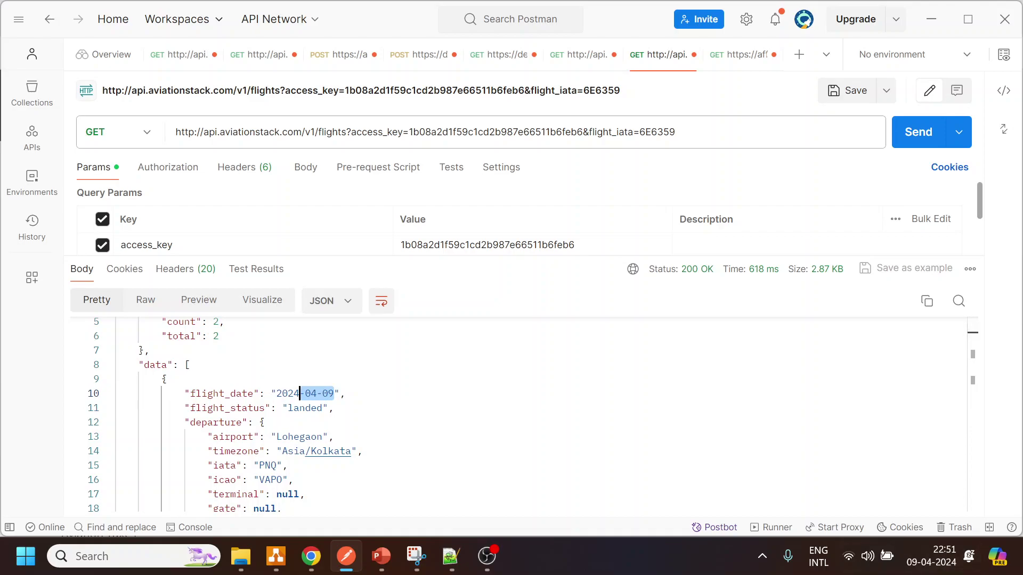
left_click(334, 408)
double_click(300, 408)
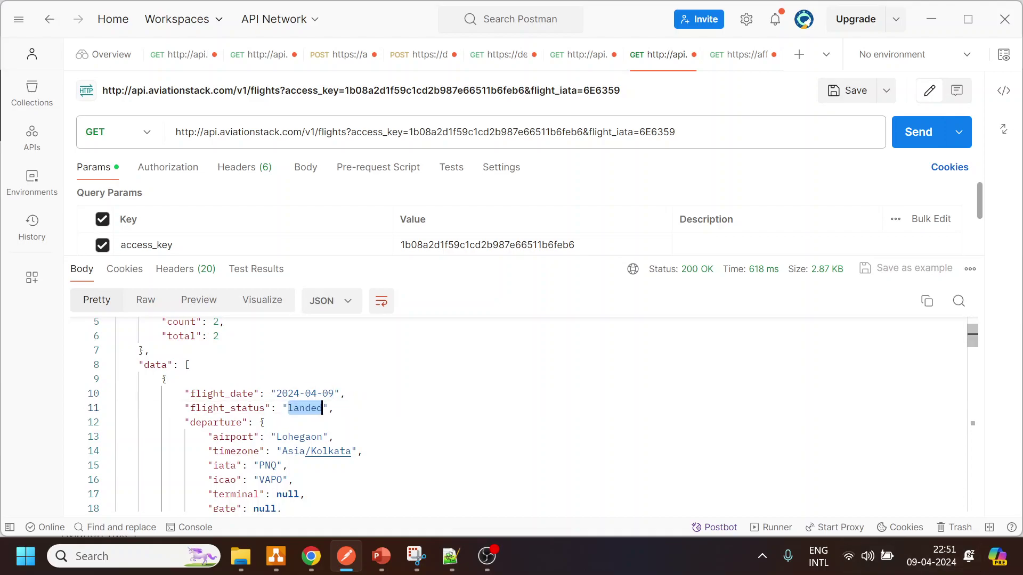
scroll(326, 456, "down", 1)
double_click(268, 405)
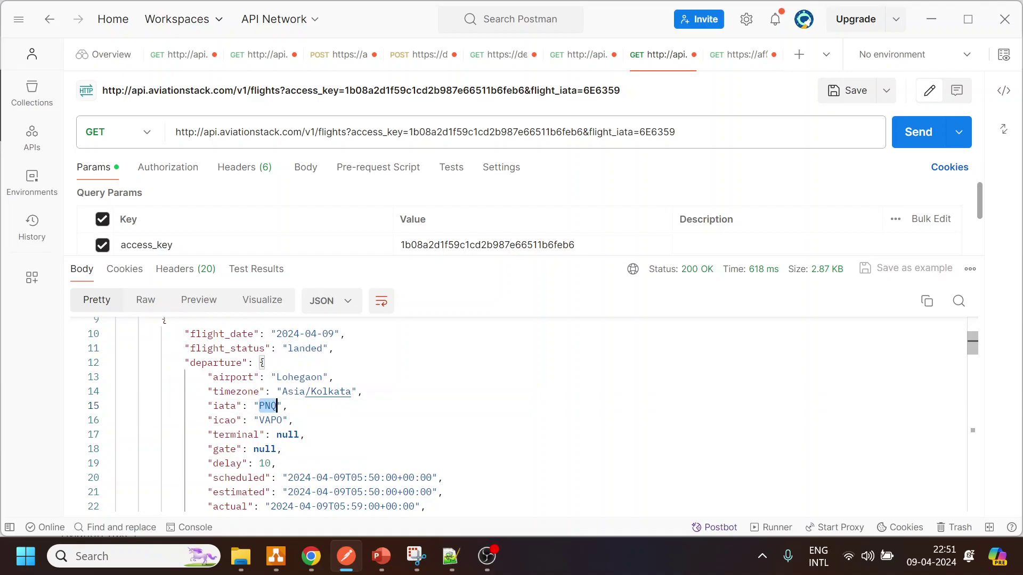
scroll(277, 405, "down", 3)
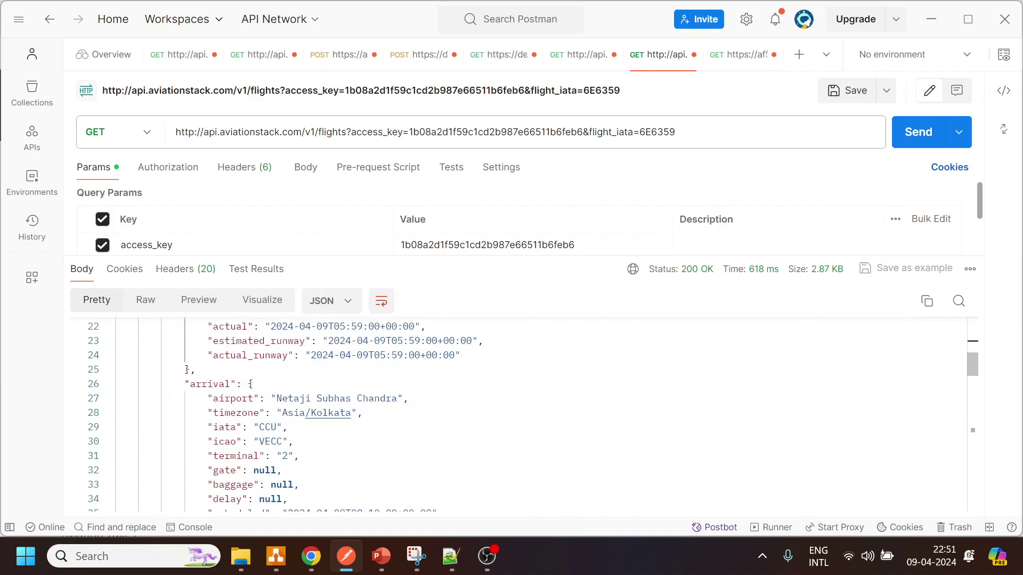
left_click(325, 414)
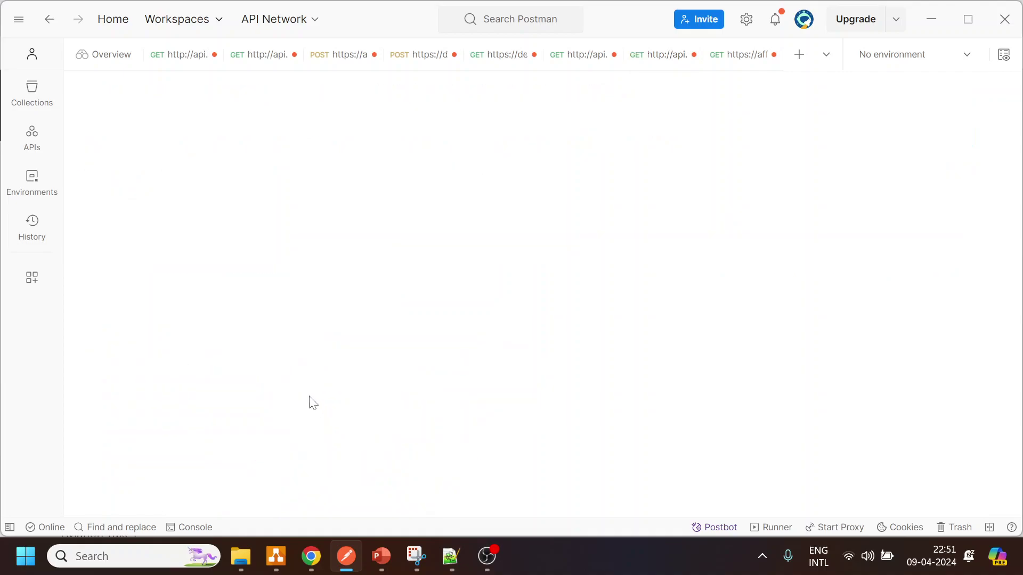
- Highlight the scheduled departure time and the scheduled and estimated arrival times in the response
left_click(48, 24)
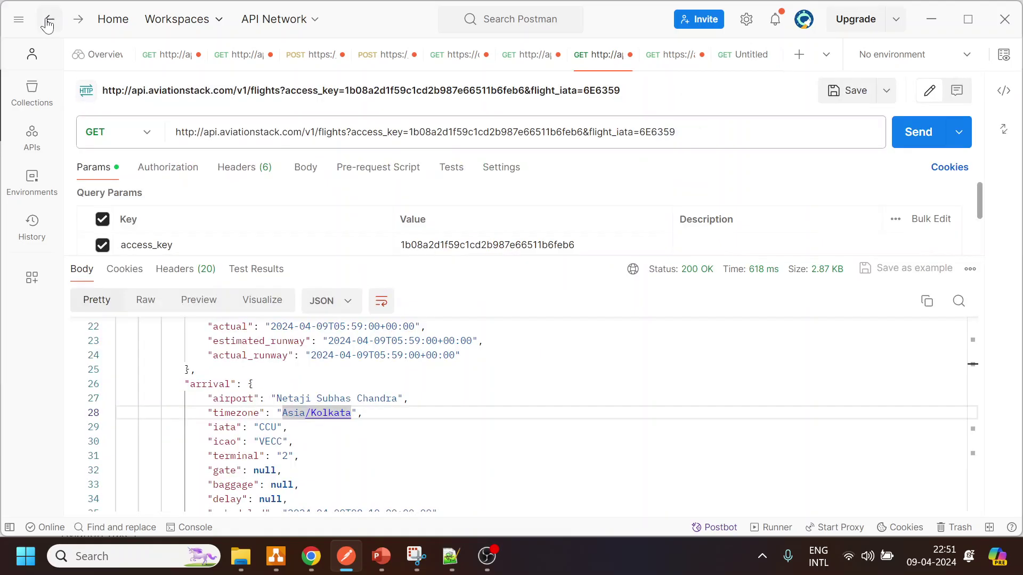
scroll(519, 415, "down", 2)
scroll(520, 413, "up", 4)
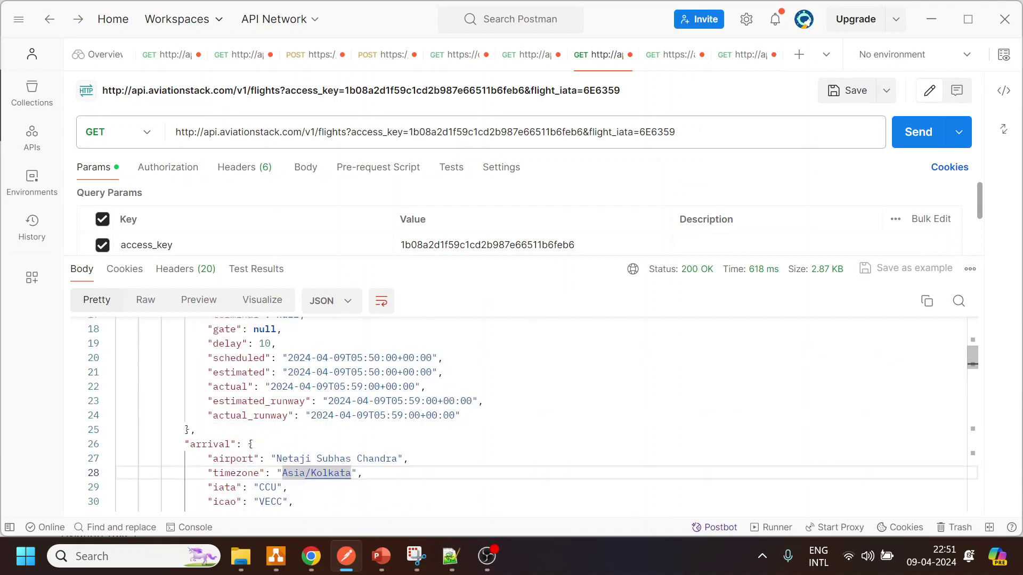
left_click_drag(287, 358, 386, 357)
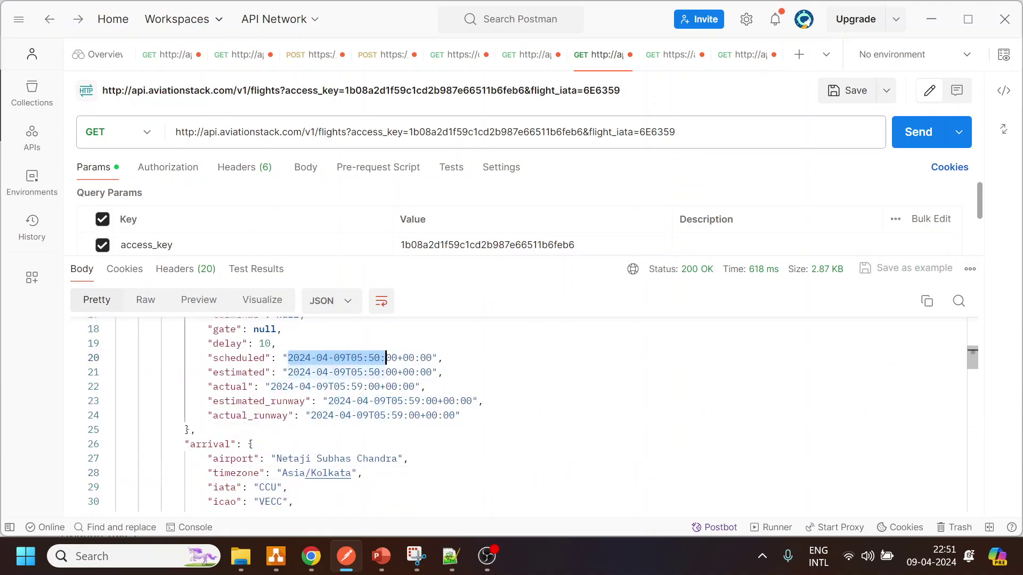
left_click_drag(287, 372, 364, 372)
scroll(364, 372, "down", 5)
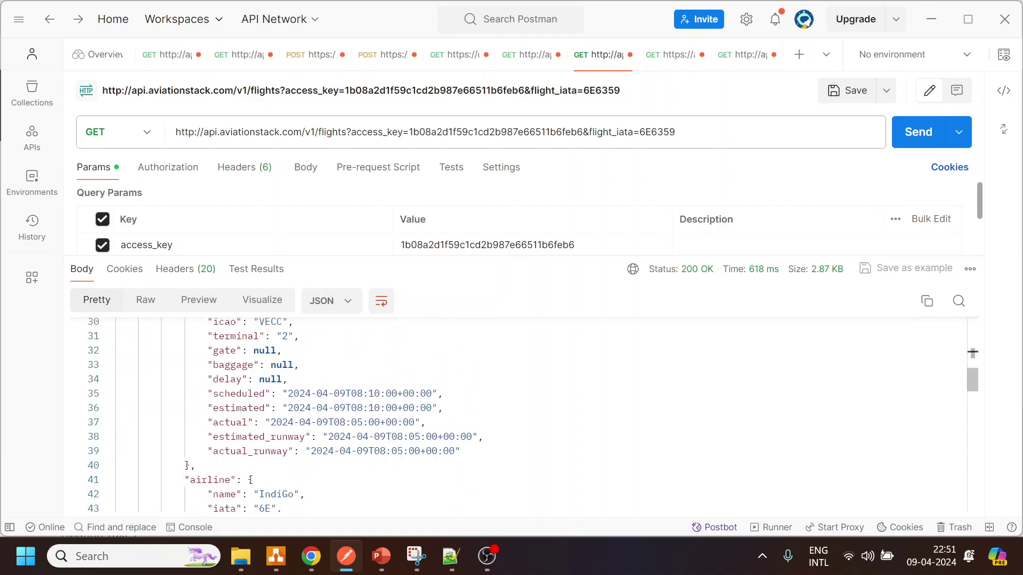
scroll(519, 415, "down", 2)
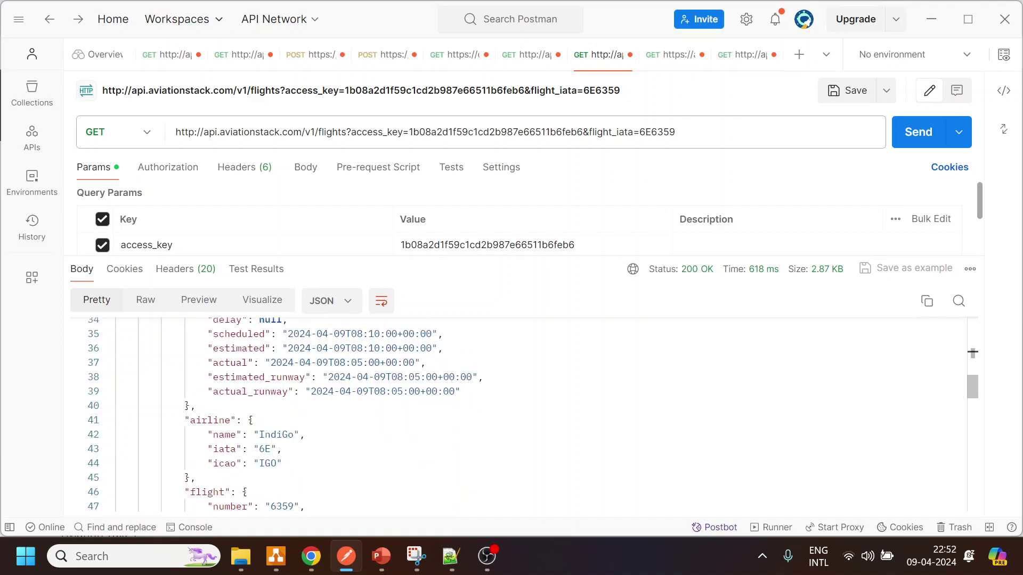
left_click_drag(327, 333, 385, 349)
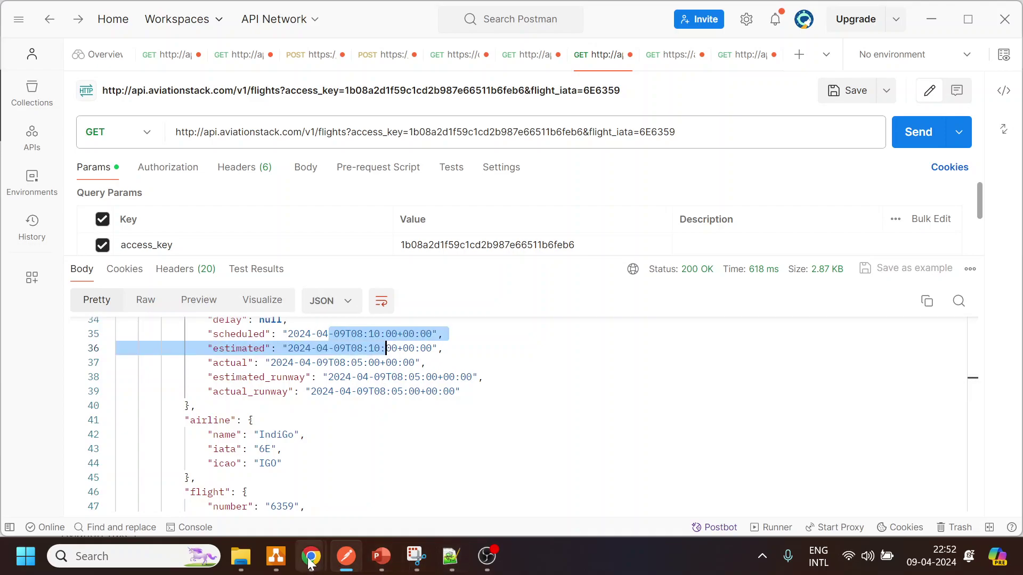
left_click(282, 558)
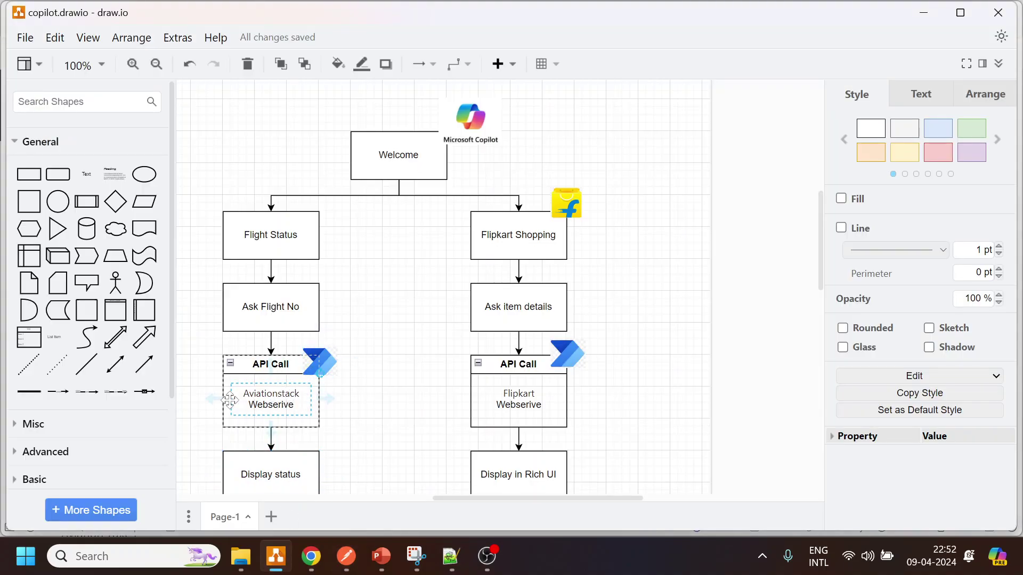
left_click(327, 360)
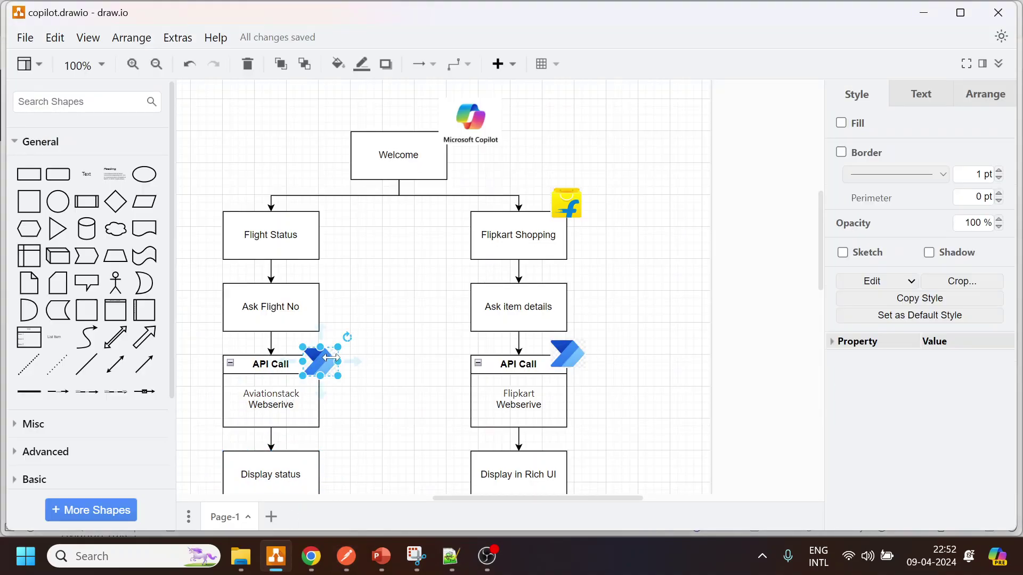
left_click(372, 396)
scroll(365, 405, "down", 3)
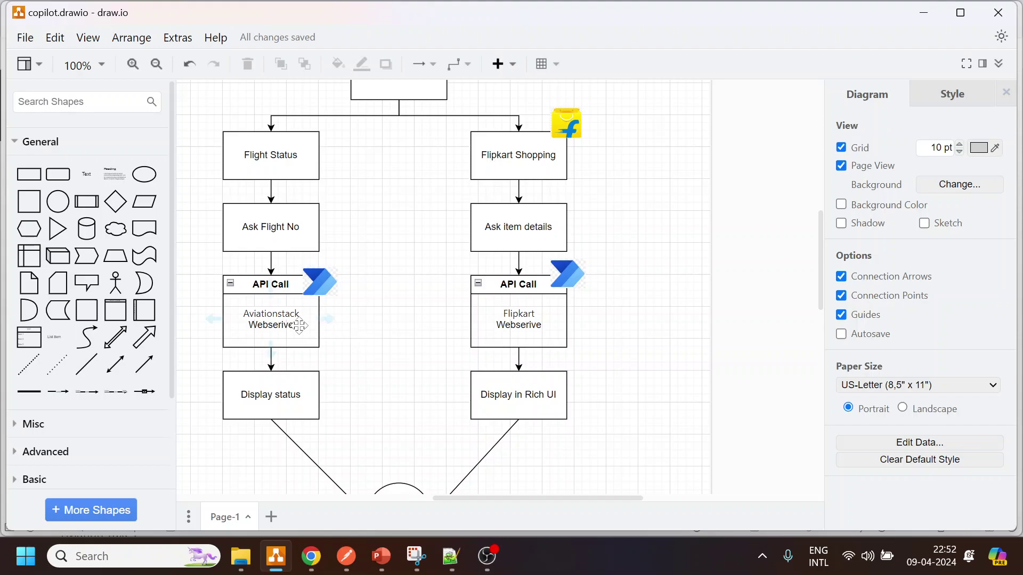
left_click(284, 397)
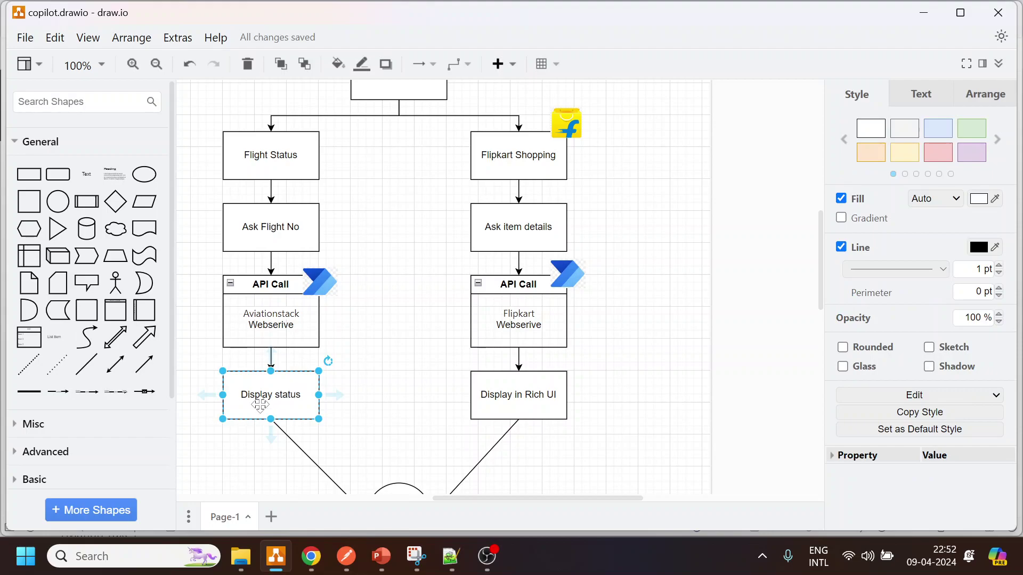
left_click(428, 333)
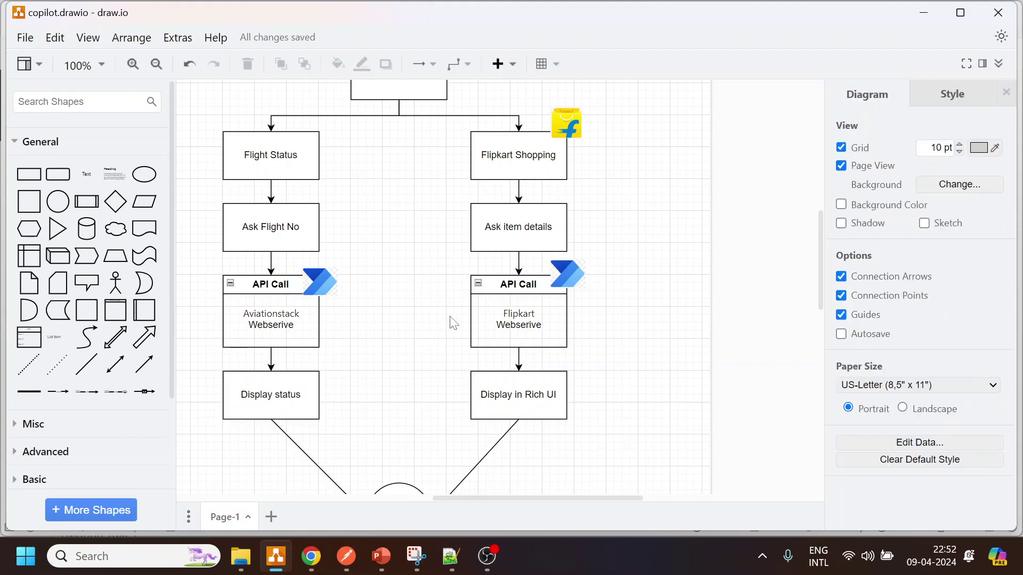
scroll(564, 281, "up", 5)
scroll(575, 271, "down", 3)
left_click(544, 229)
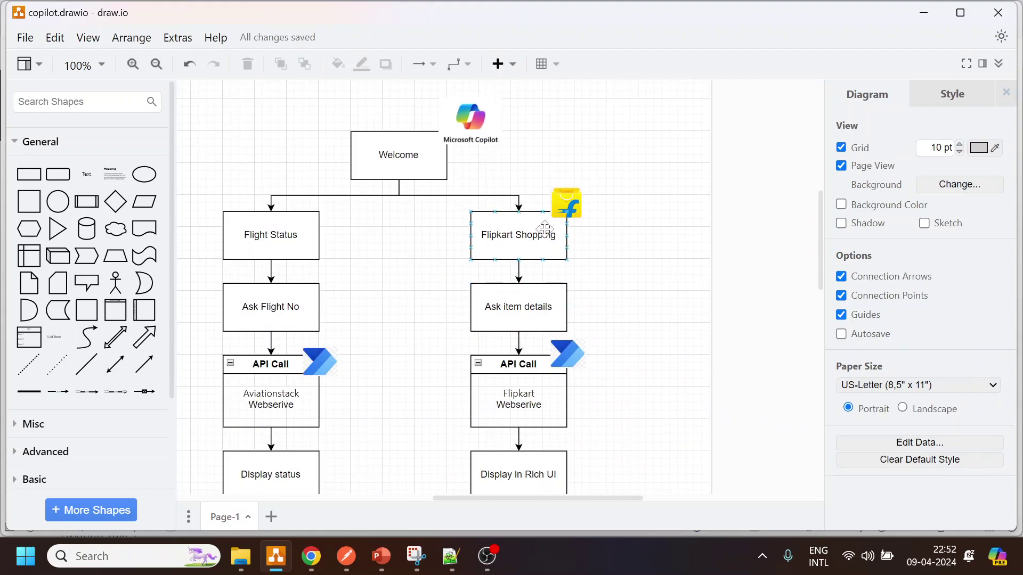
left_click(545, 229)
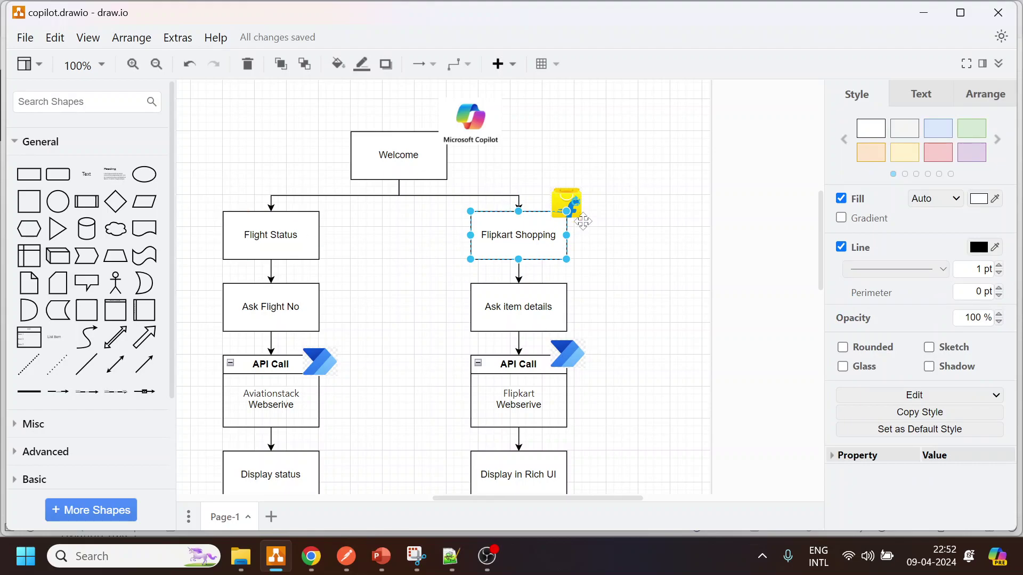
left_click(525, 313)
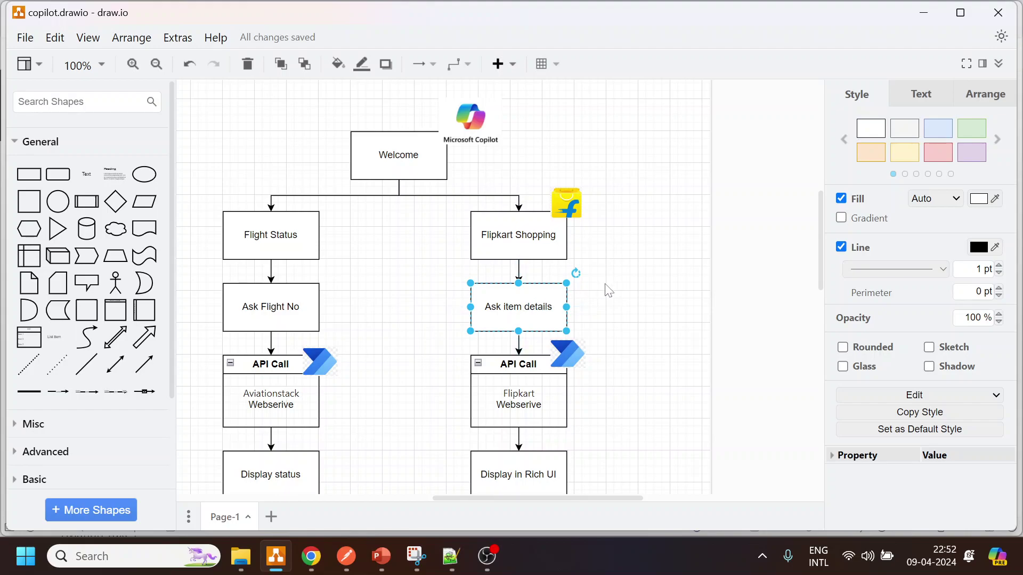
scroll(611, 287, "down", 3)
left_click(519, 320)
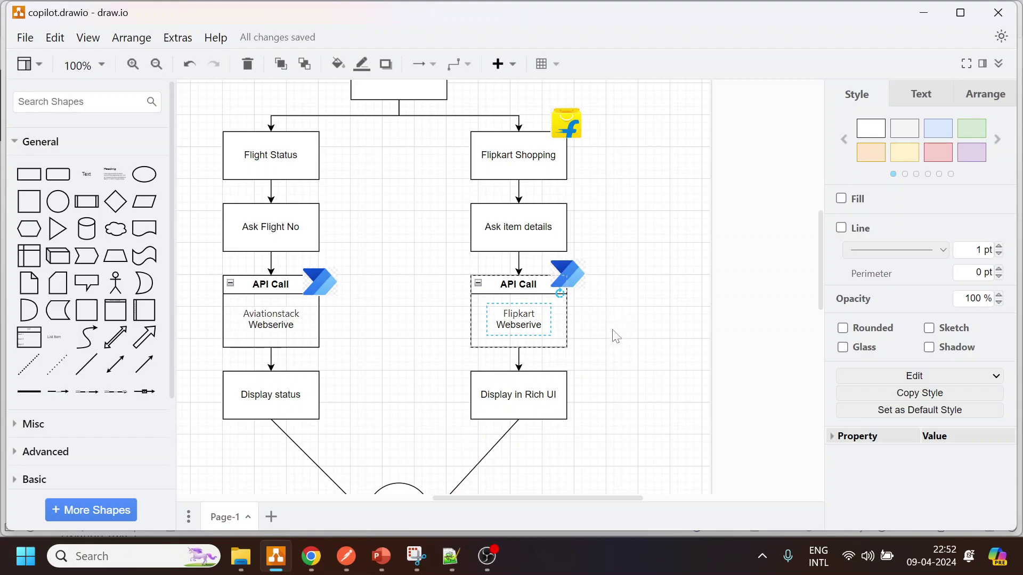
left_click(522, 397)
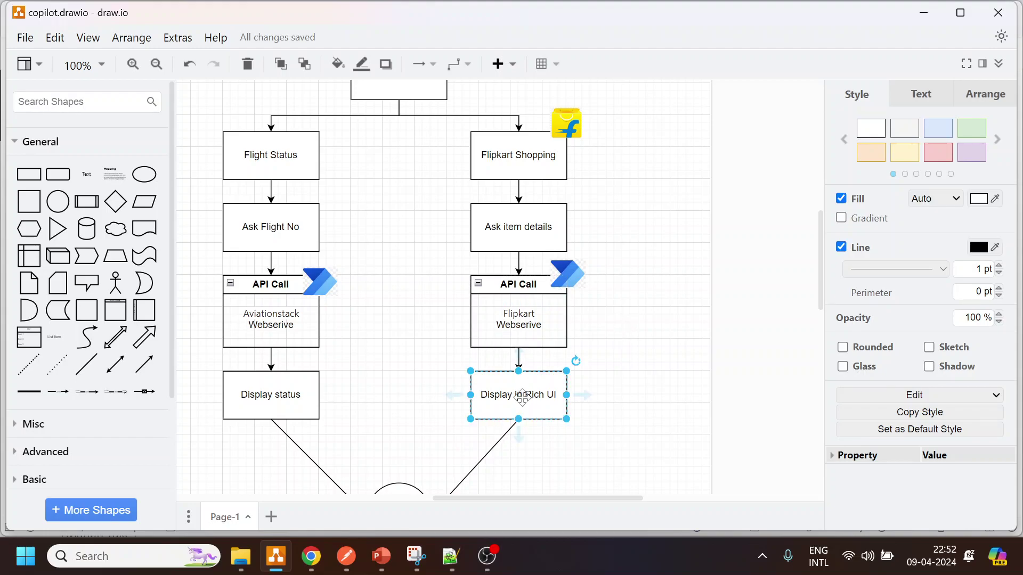
left_click(298, 396)
left_click(512, 395)
scroll(789, 350, "up", 3)
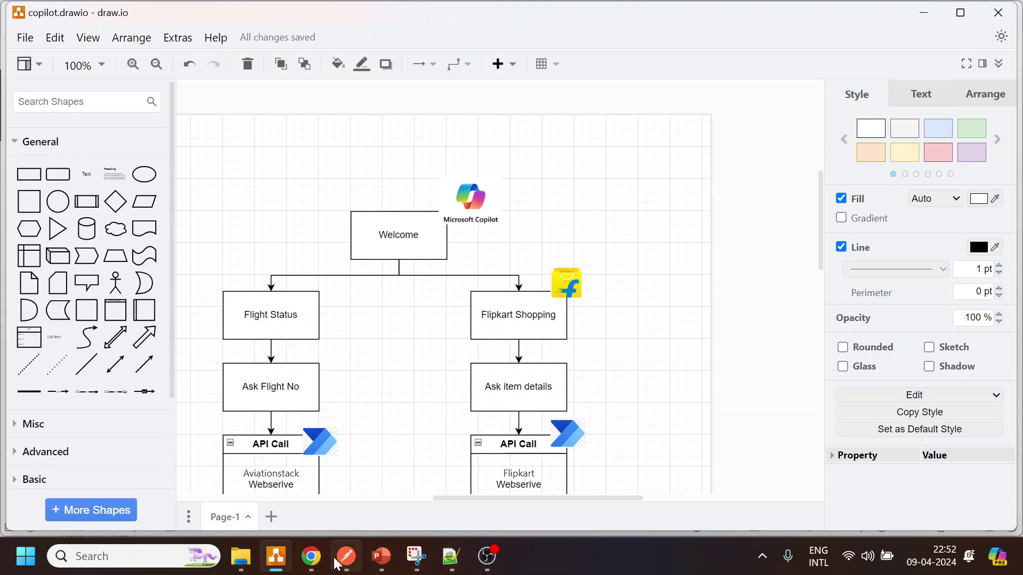
mouse_move(343, 560)
mouse_move(311, 558)
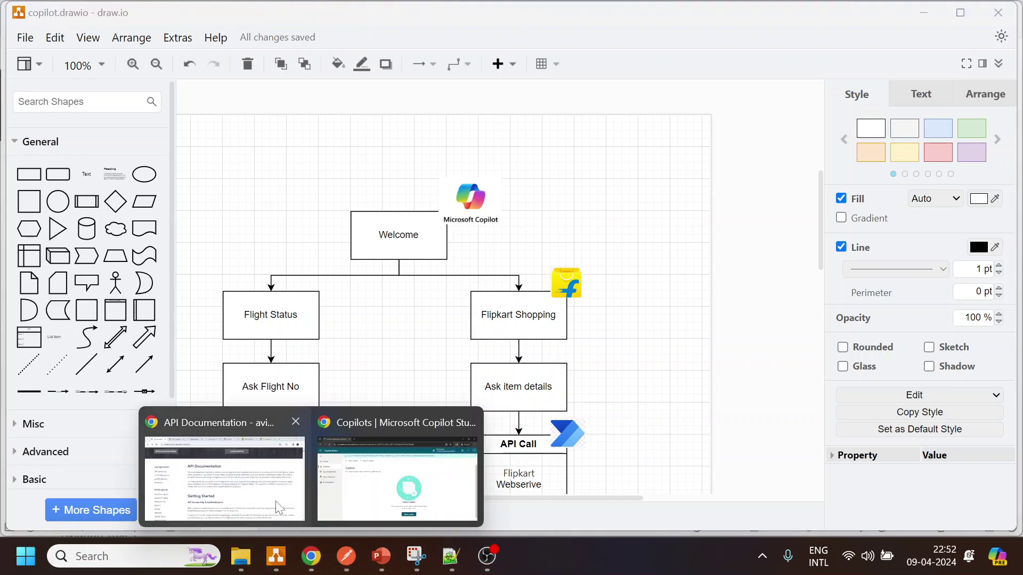
- Bring Chrome forward on the 'flipkart affiliate' Google search results tab
left_click(275, 500)
left_click(312, 17)
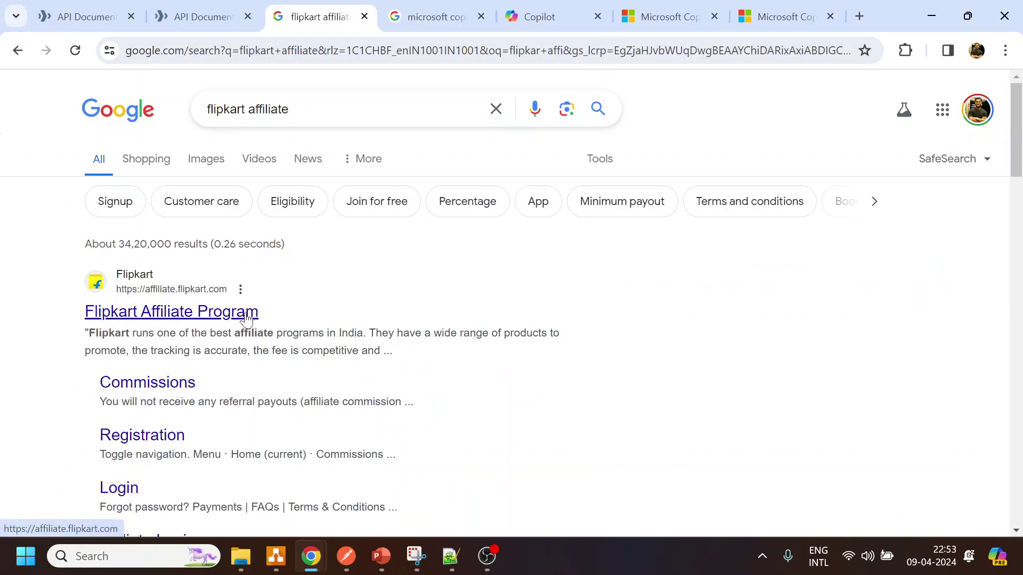
- Open the Flipkart affiliate search request in Postman and send it with query=watch
left_click(346, 556)
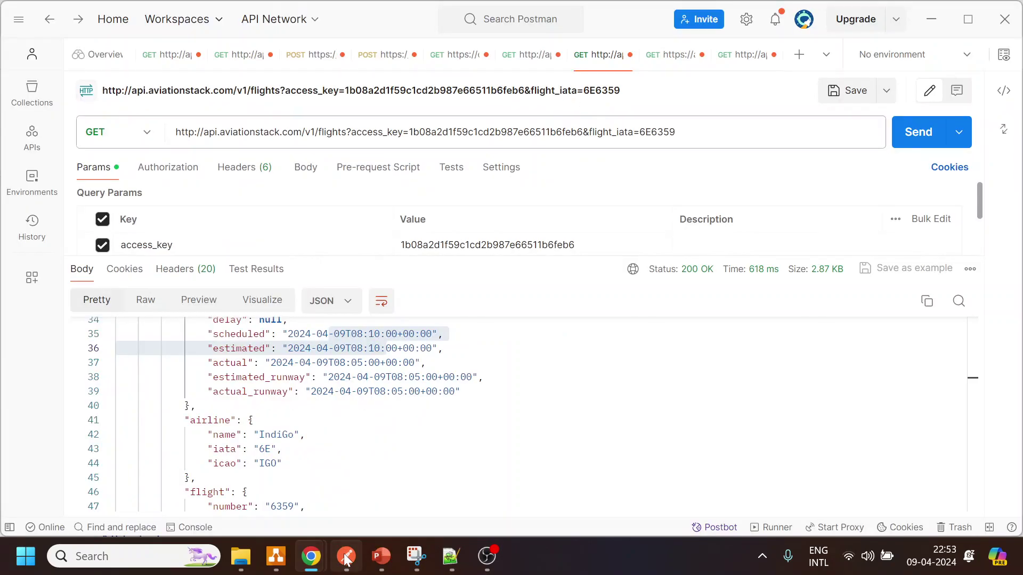
left_click(669, 60)
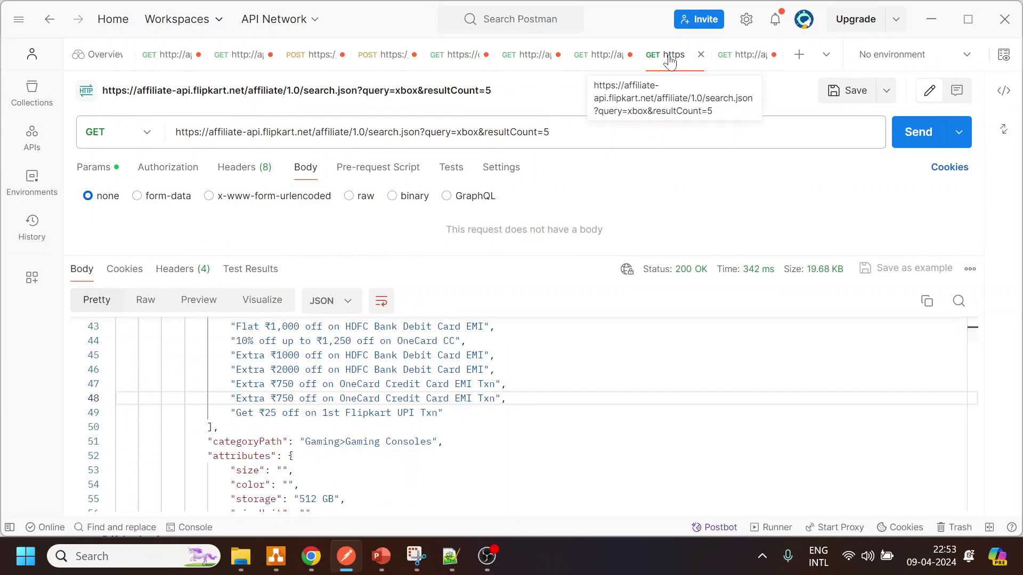
scroll(519, 416, "up", 15)
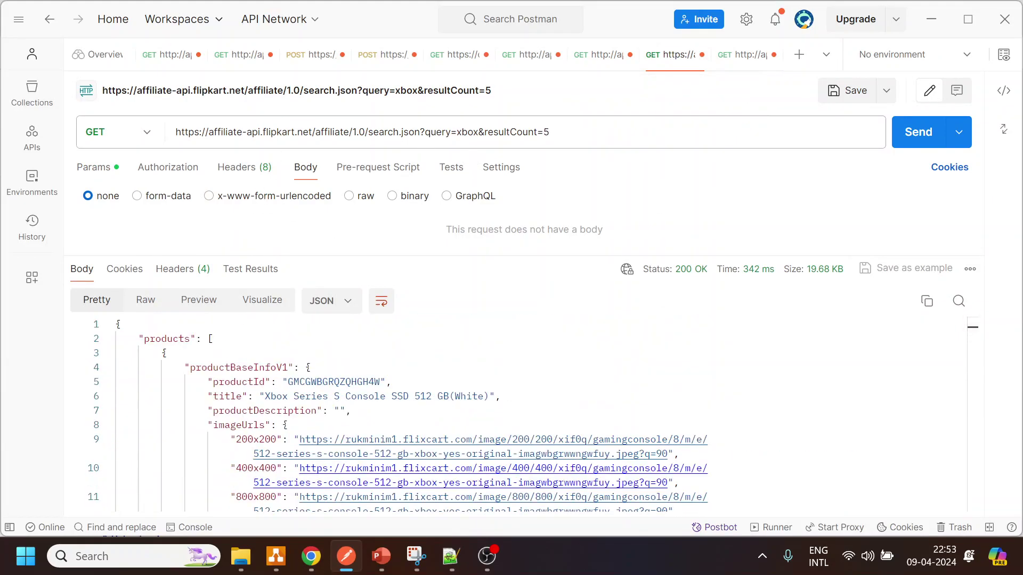
double_click(467, 131)
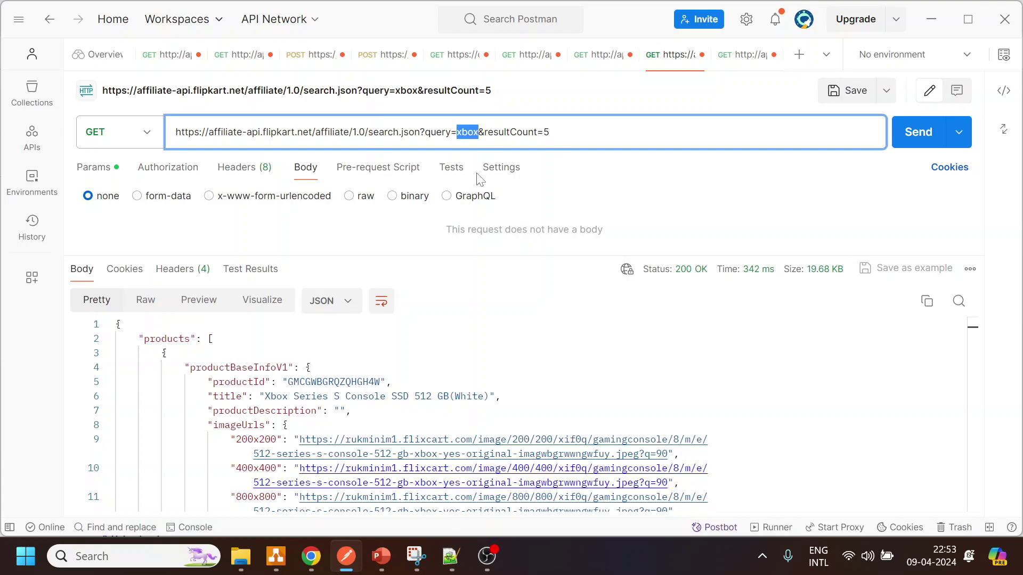
type("watch")
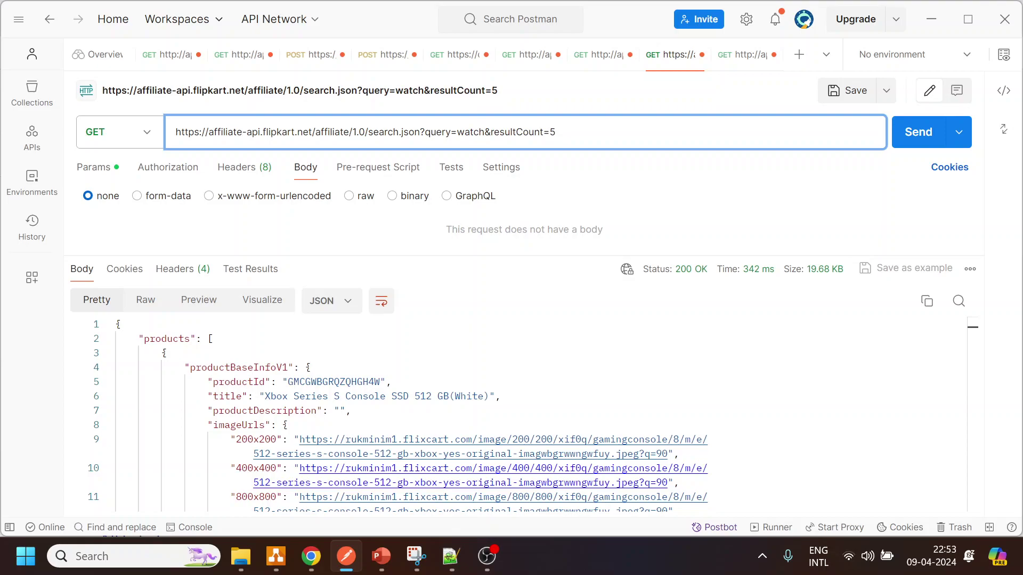
key("ctrl+Return")
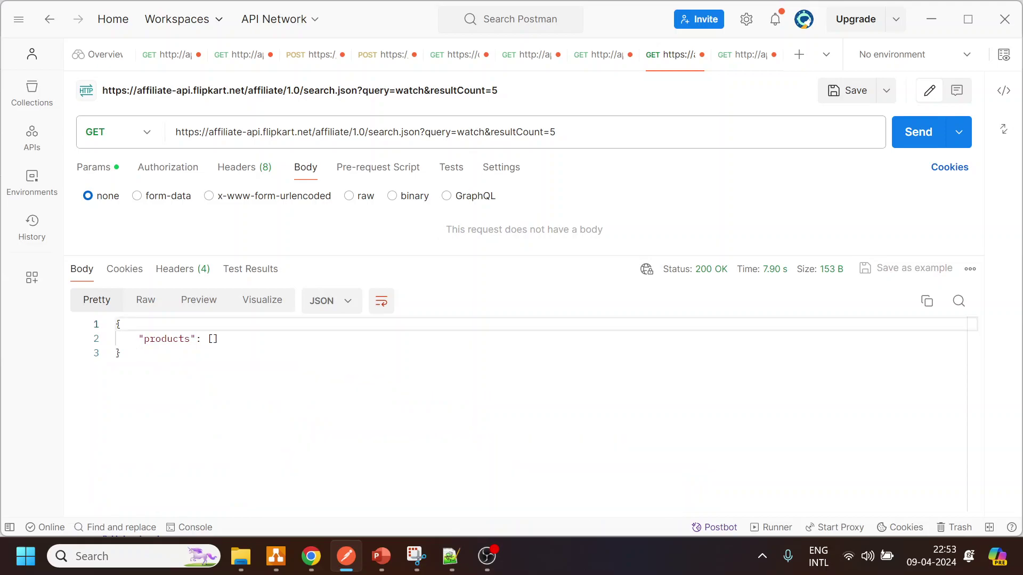
- Re-send the Flipkart search with the queries mouse, xbox and then bottle
double_click(470, 131)
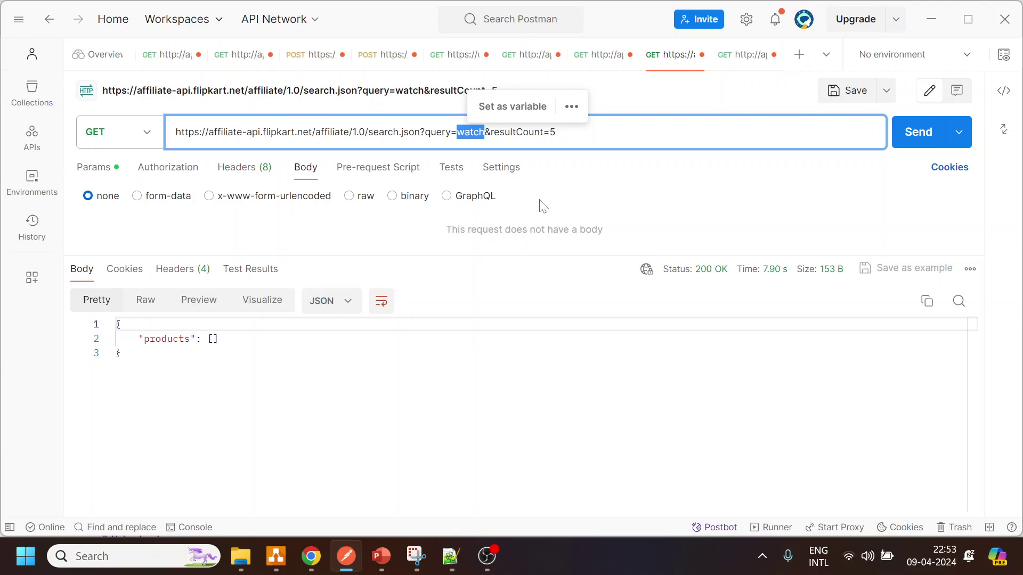
type("mouse")
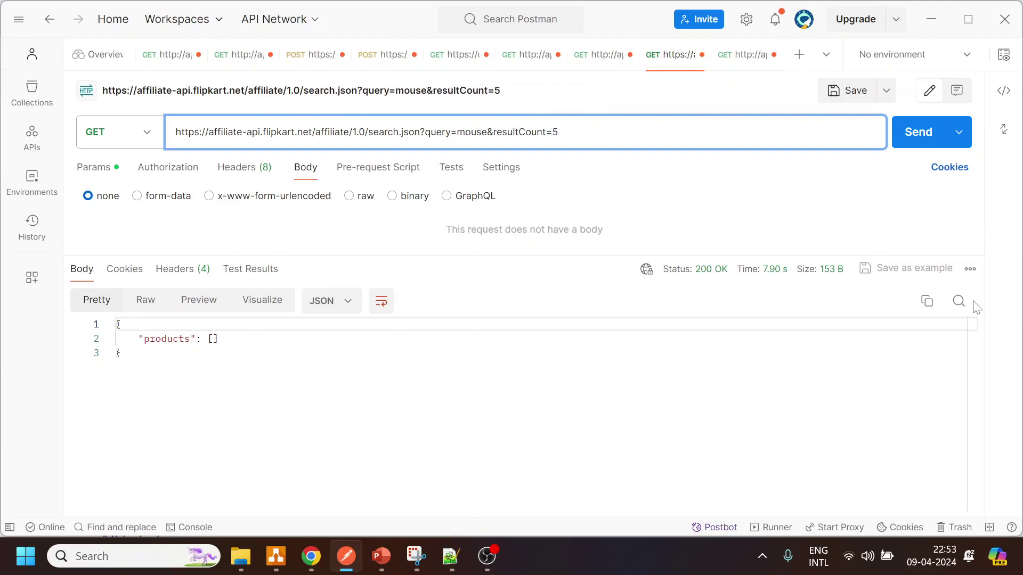
left_click(914, 131)
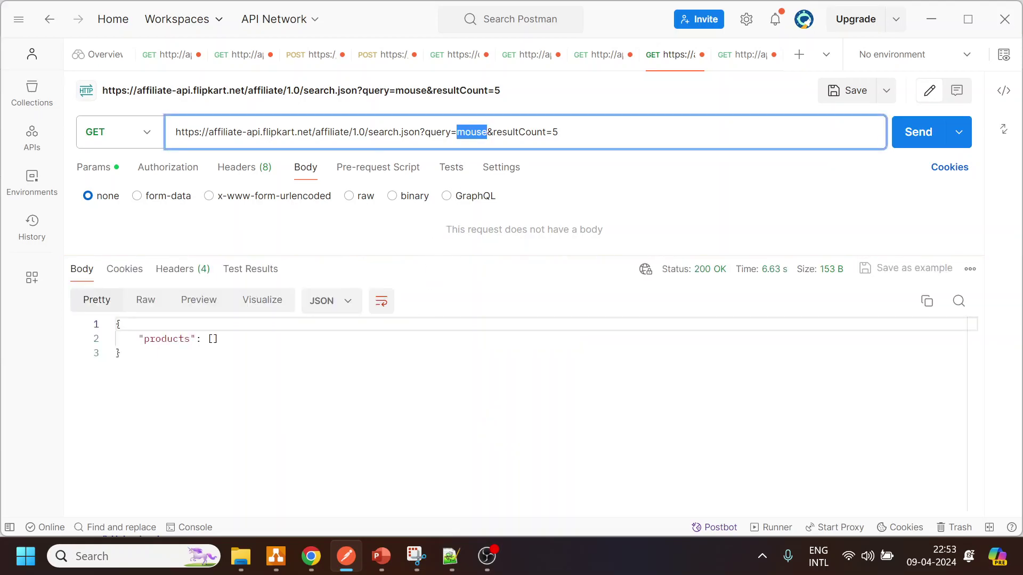
type("xbox")
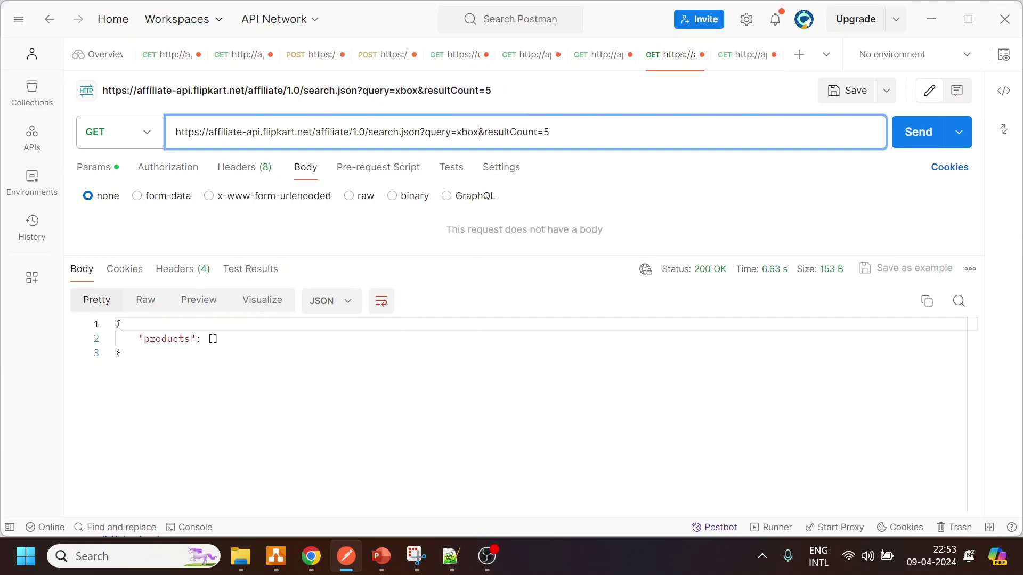
left_click(913, 132)
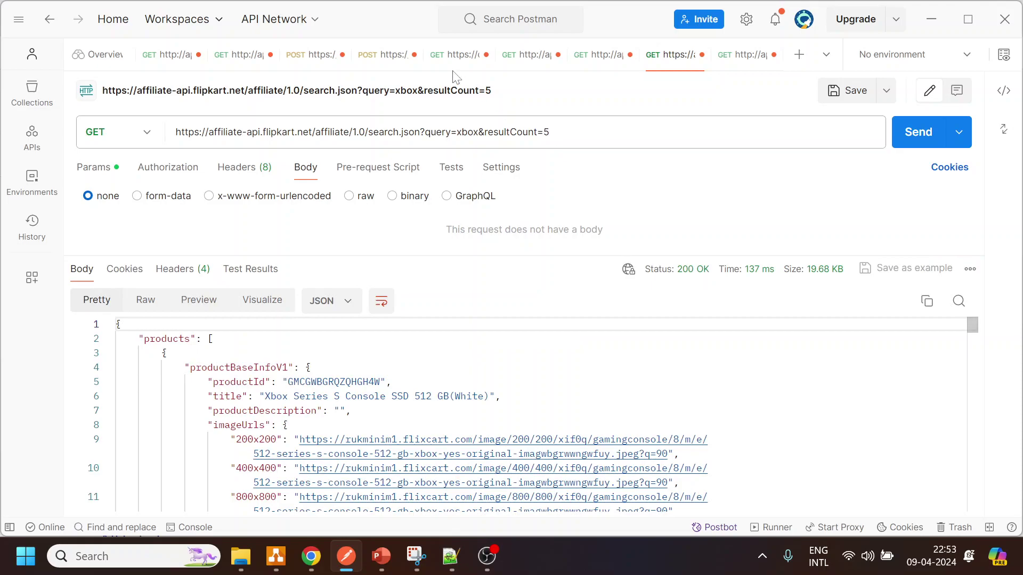
double_click(467, 132)
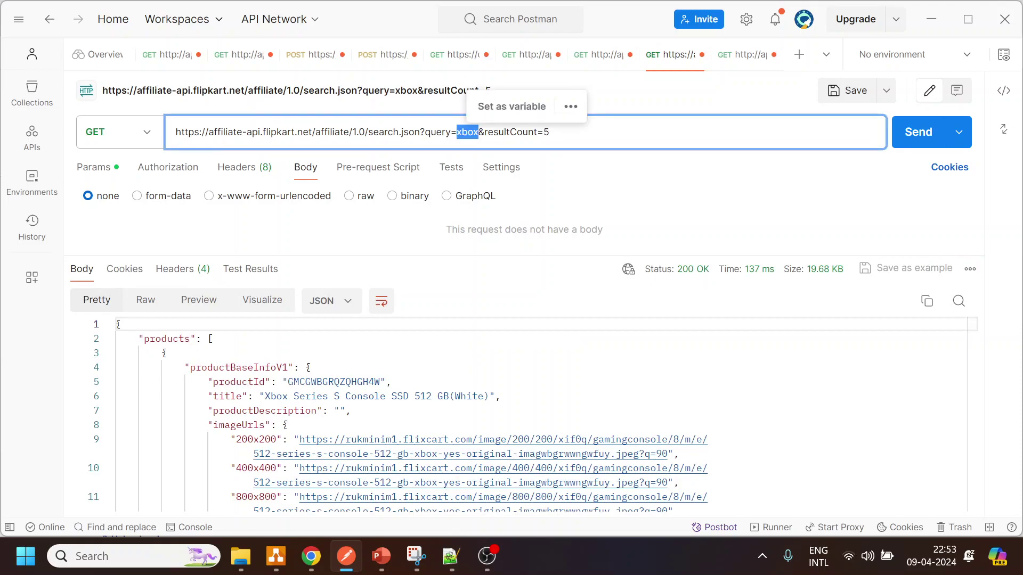
type("bottle")
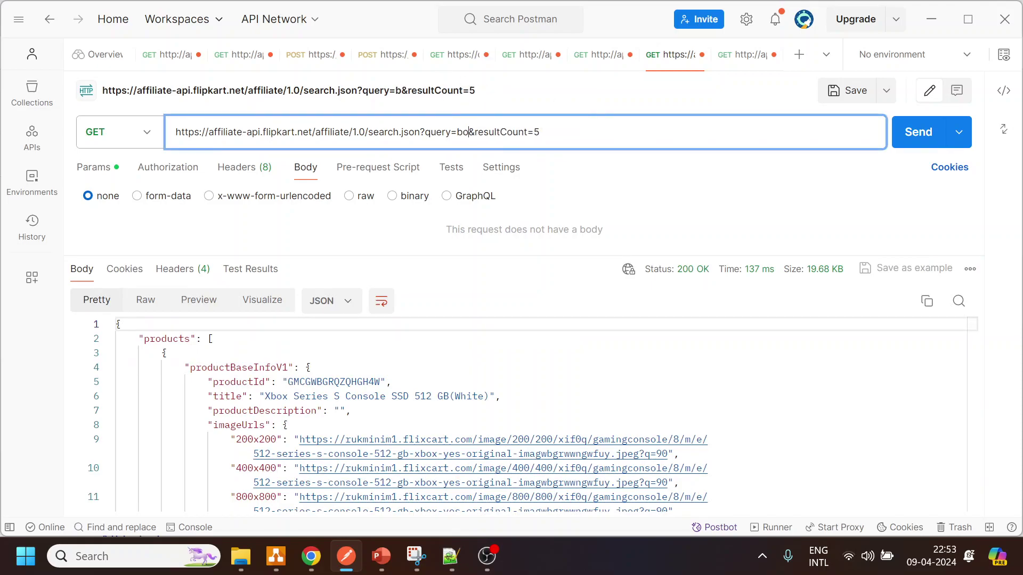
left_click(913, 133)
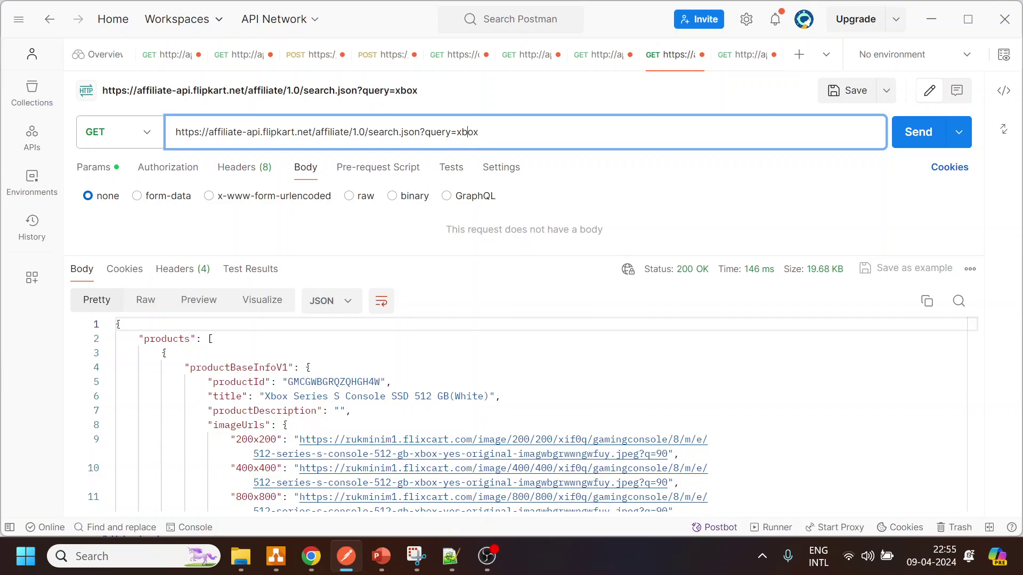
- Select the 800x800 product image URL in the Xbox search response and copy it
double_click(468, 132)
scroll(528, 415, "down", 2)
scroll(528, 416, "up", 2)
left_click_drag(264, 395, 493, 396)
scroll(528, 416, "down", 3)
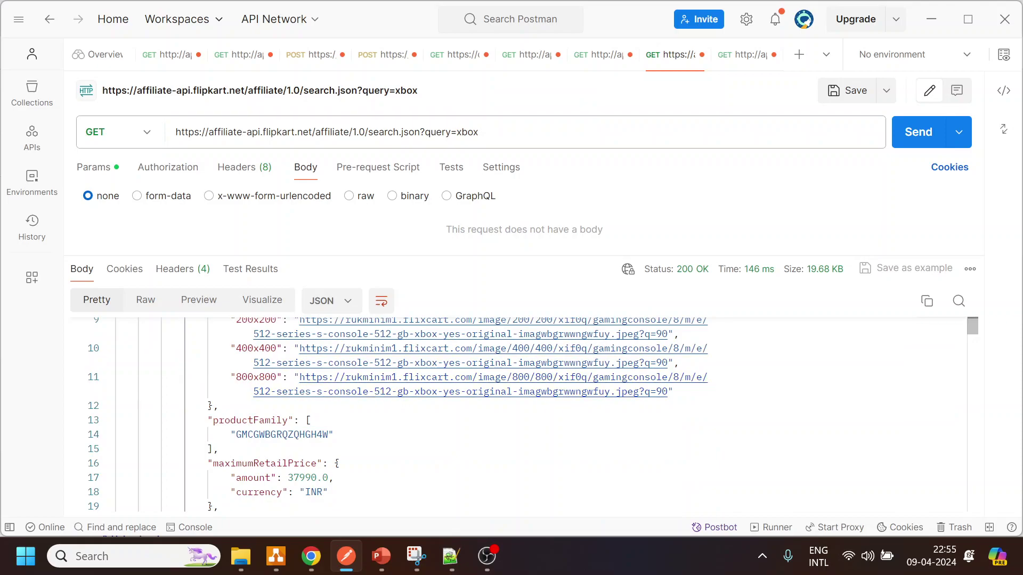
left_click_drag(300, 377, 668, 392)
key("ctrl+c")
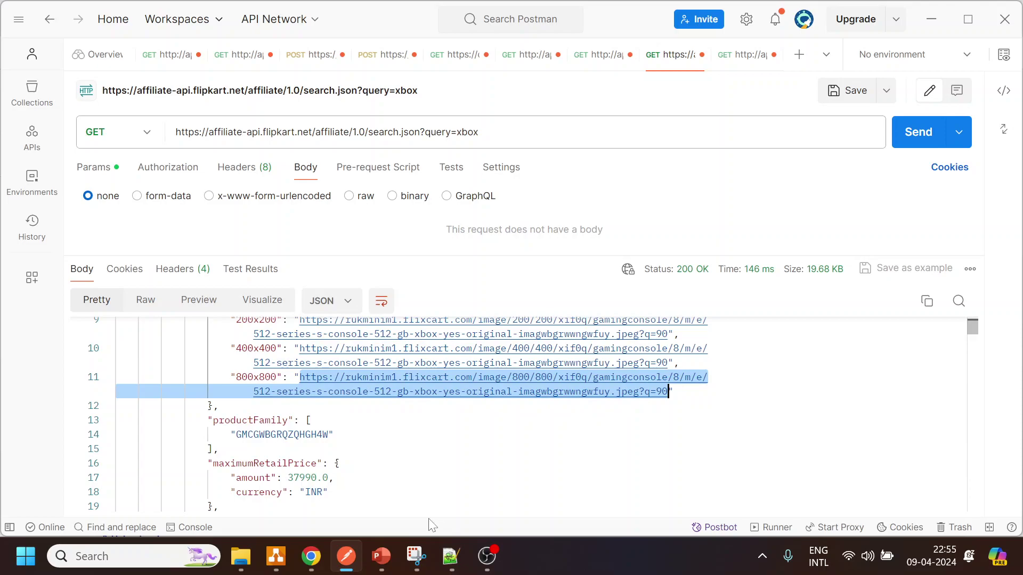
- Load the copied image link in a new Chrome tab to show the Xbox console picture
mouse_move(311, 556)
left_click(250, 506)
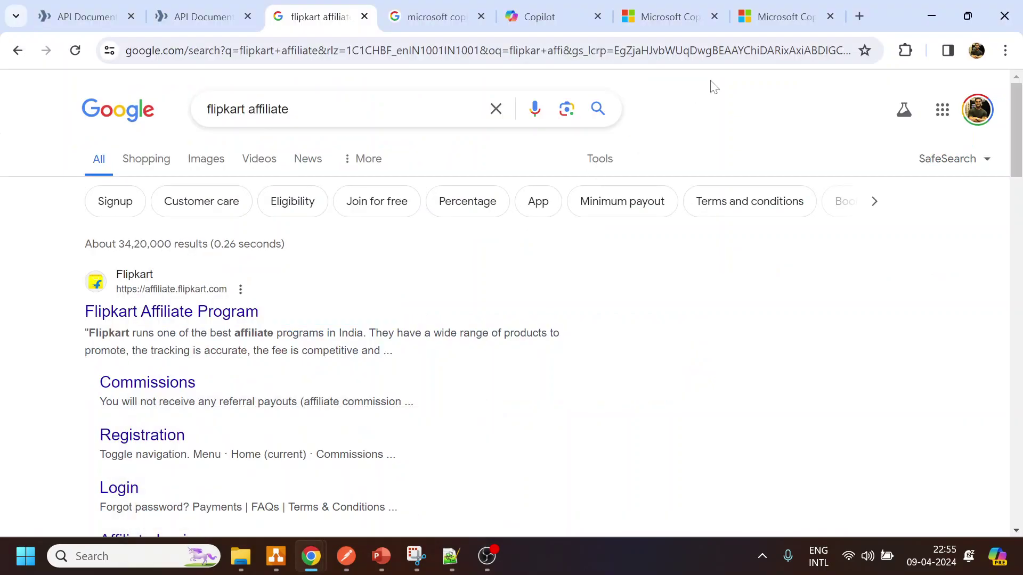
left_click(860, 21)
key("ctrl+v")
key("Return")
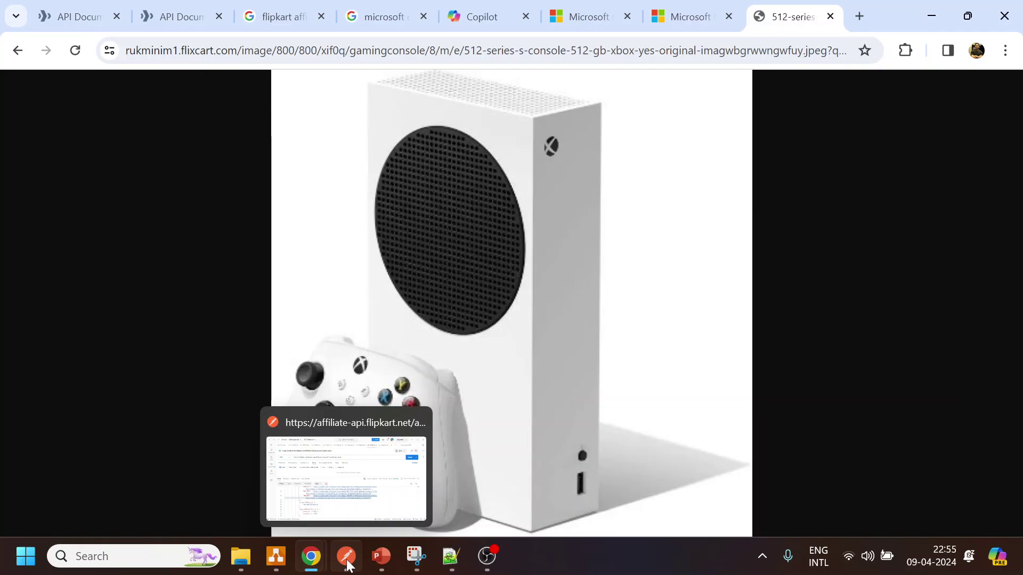
- Check the Xbox response's 37990 retail and selling prices and the first three bank offers
left_click(347, 556)
double_click(301, 418)
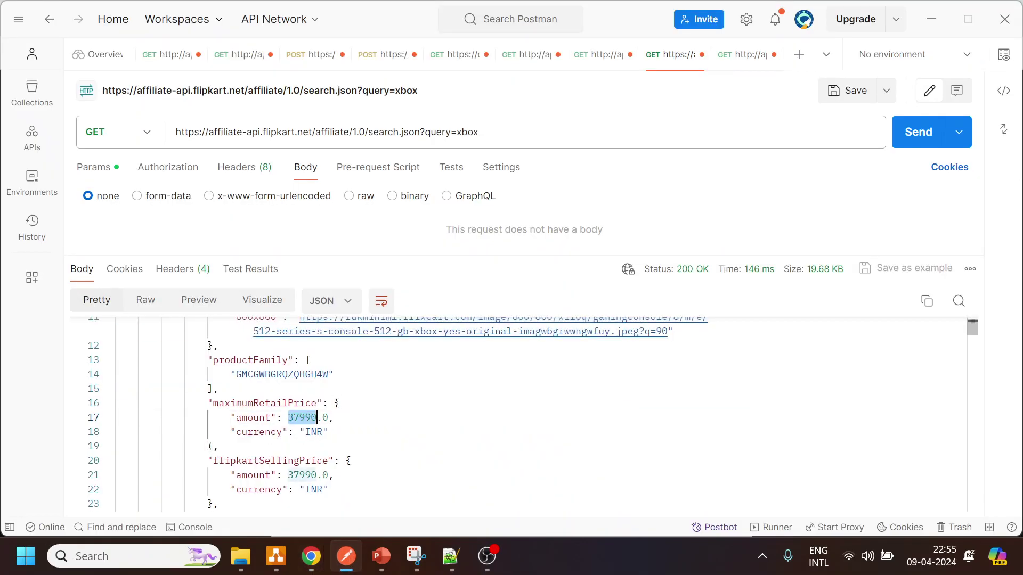
double_click(301, 475)
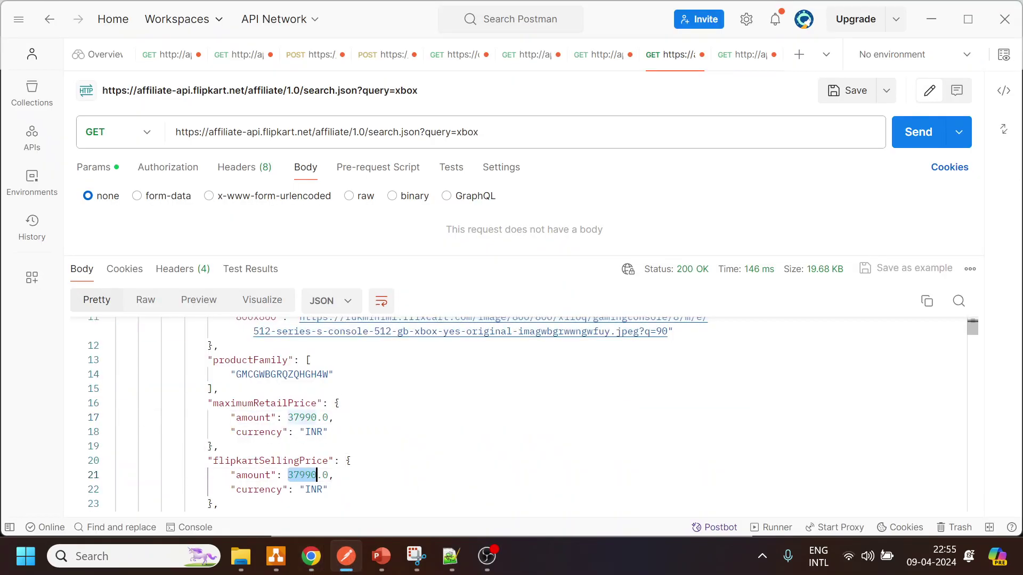
scroll(516, 416, "down", 2)
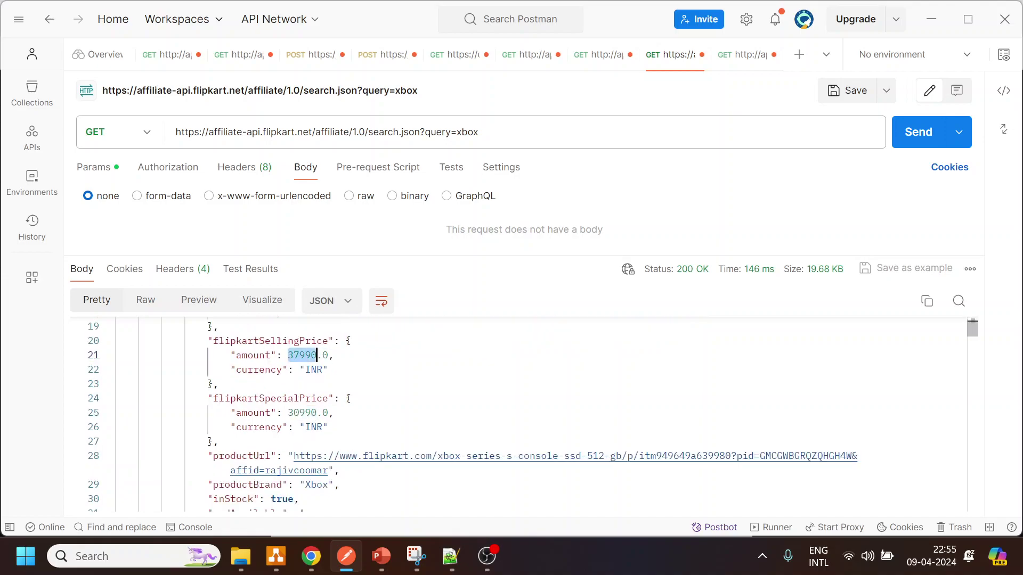
scroll(517, 416, "down", 2)
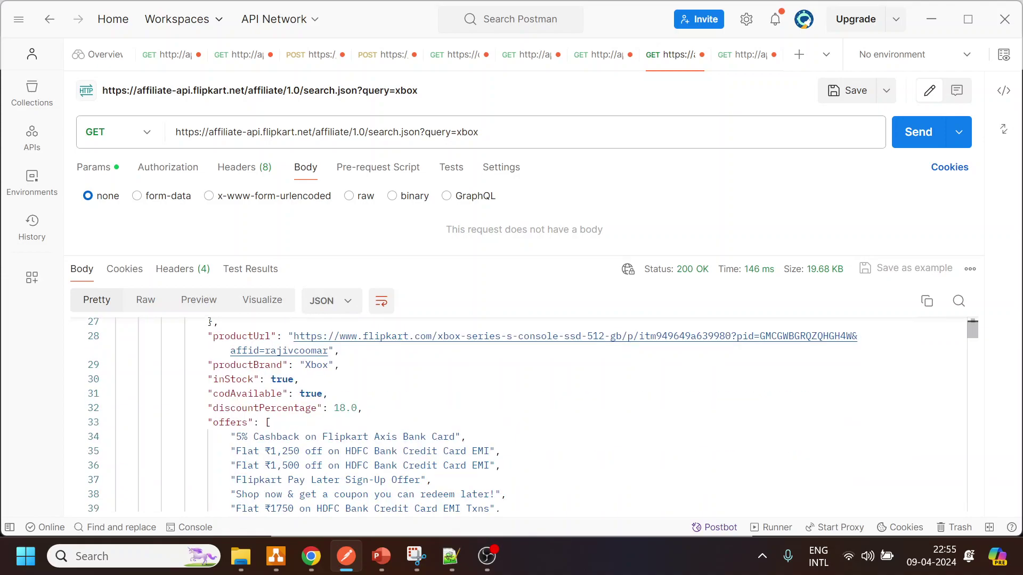
left_click_drag(122, 436, 502, 464)
- Review the sales package contents and the Xbox product description, then return to draw.io
scroll(502, 465, "down", 4)
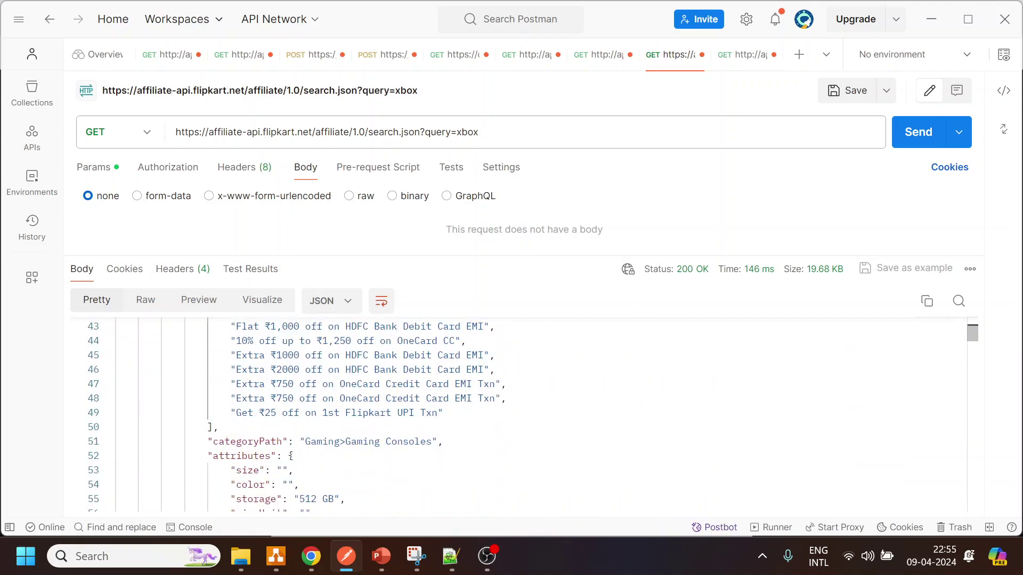
scroll(517, 415, "down", 2)
scroll(517, 416, "down", 5)
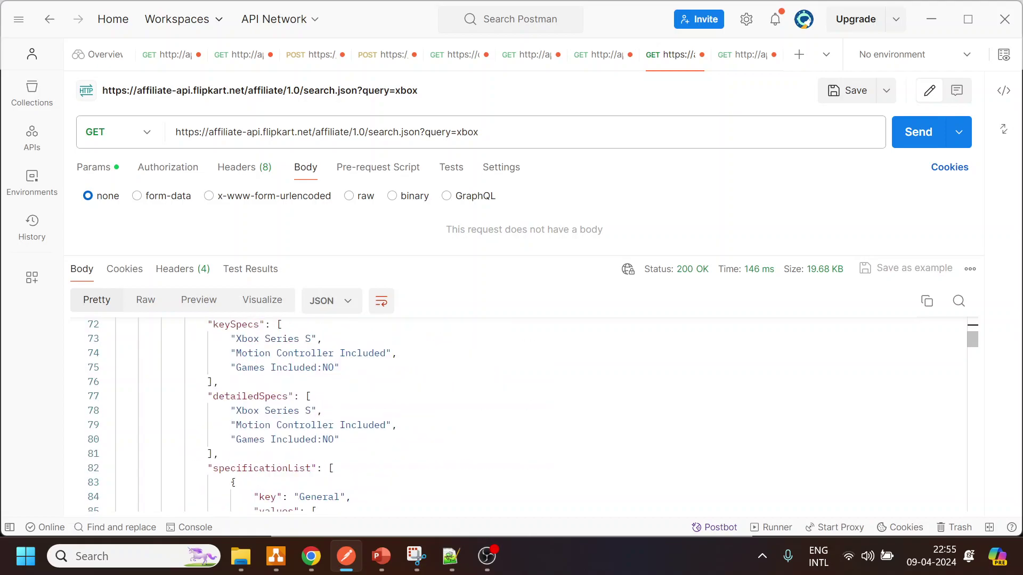
scroll(517, 415, "down", 3)
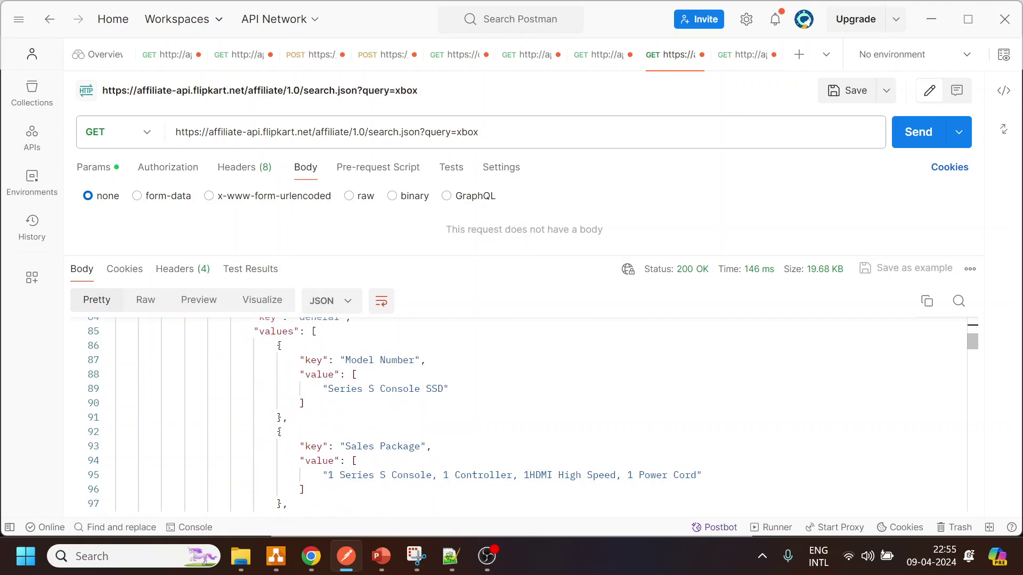
left_click_drag(318, 475, 701, 474)
scroll(702, 475, "down", 3)
scroll(519, 416, "down", 15)
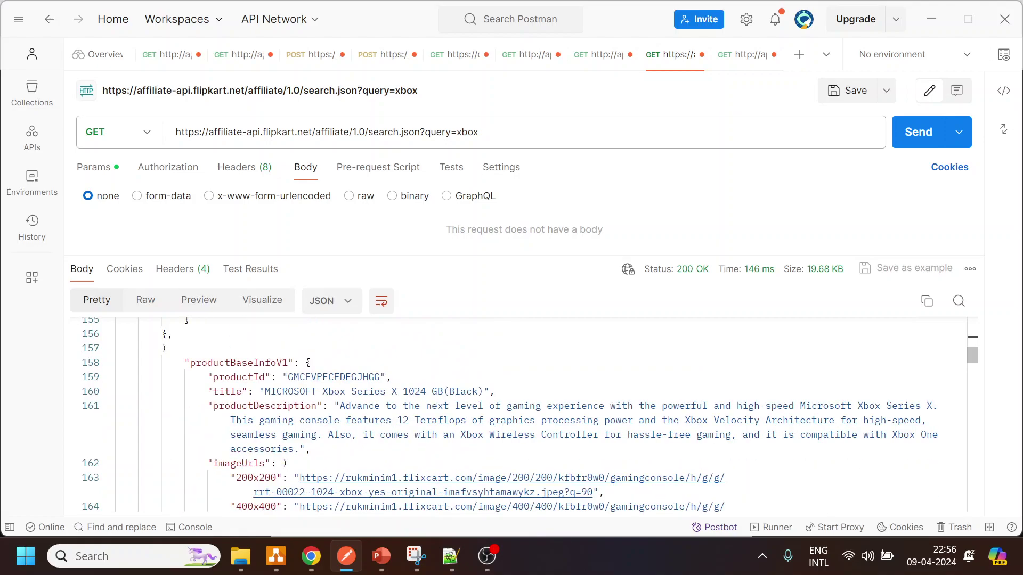
left_click_drag(339, 405, 306, 449)
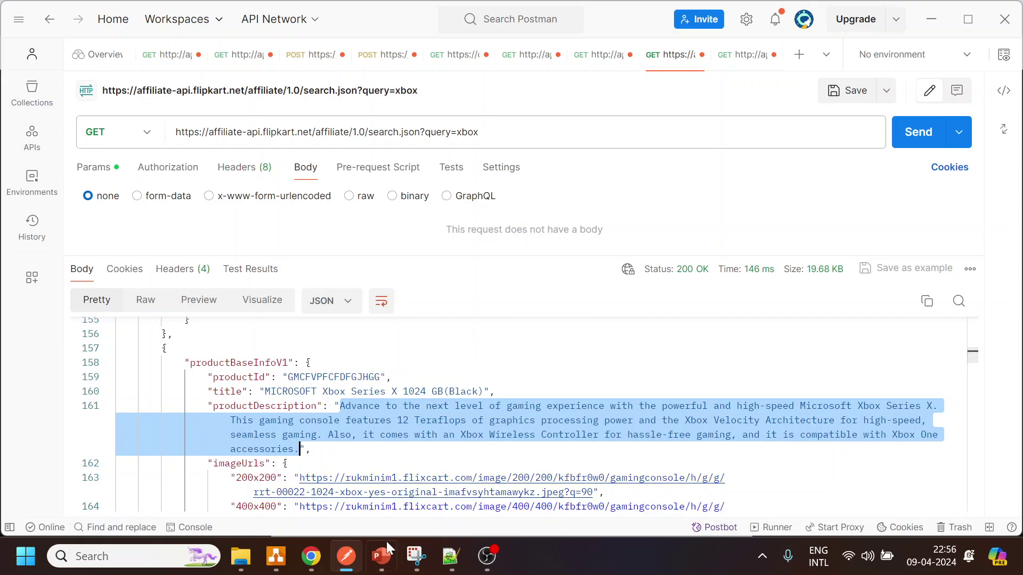
left_click(278, 561)
- Add a 'Survey' rectangle below Anything Else and connect Anything Else to it
scroll(698, 420, "down", 3)
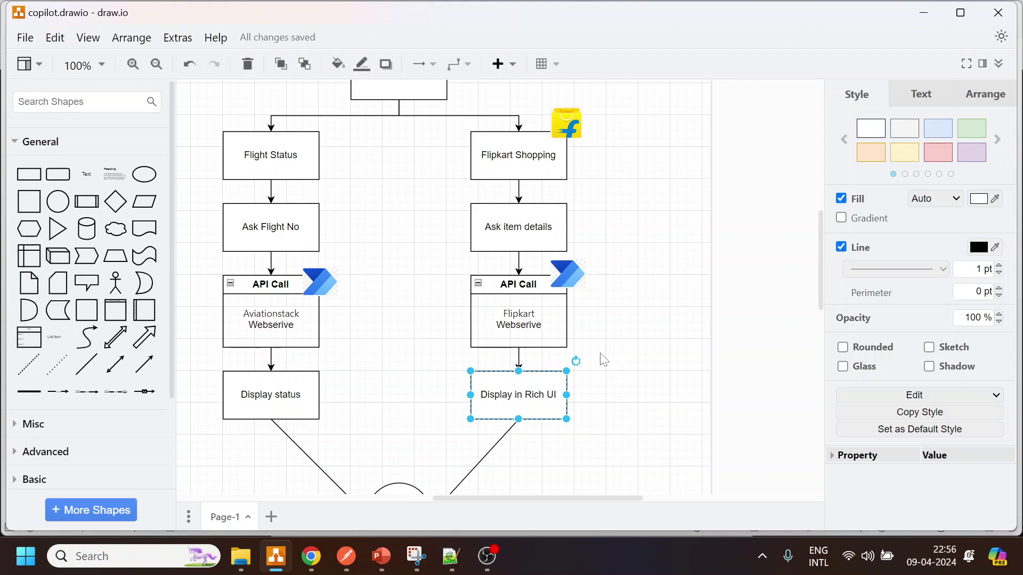
scroll(86, 213, "down", 2)
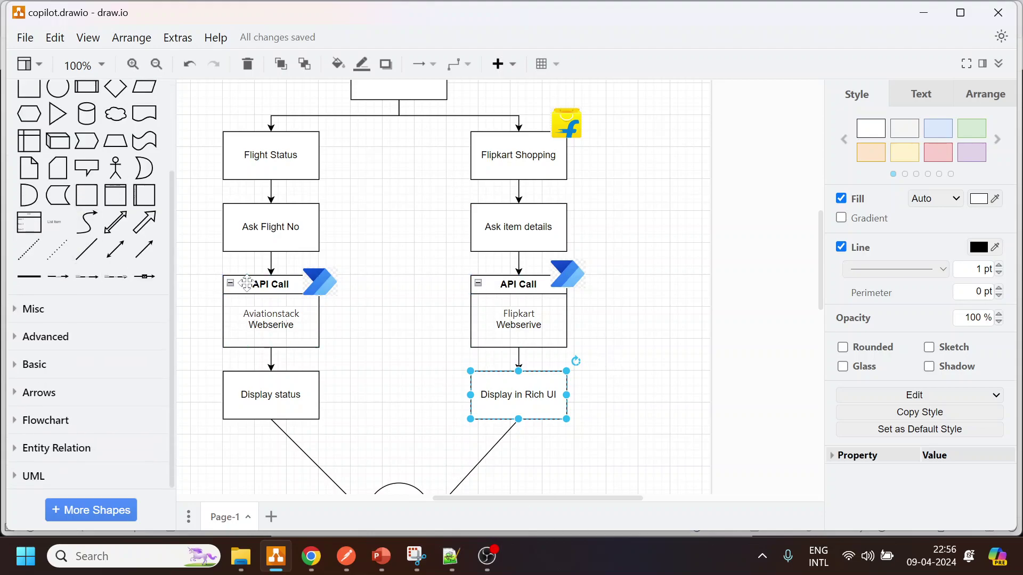
scroll(246, 283, "down", 5)
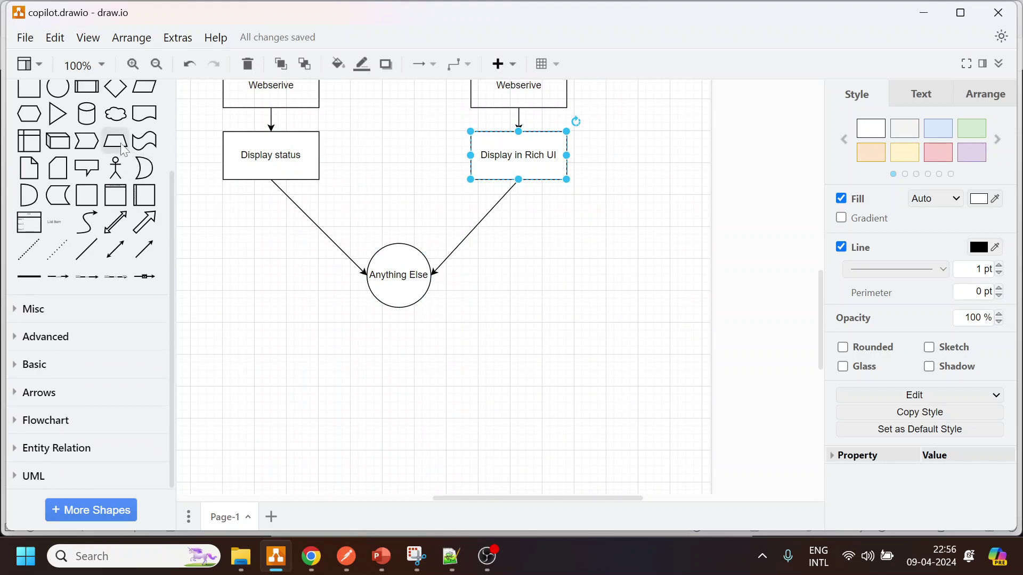
scroll(114, 144, "up", 2)
left_click_drag(377, 330, 390, 364)
double_click(389, 364)
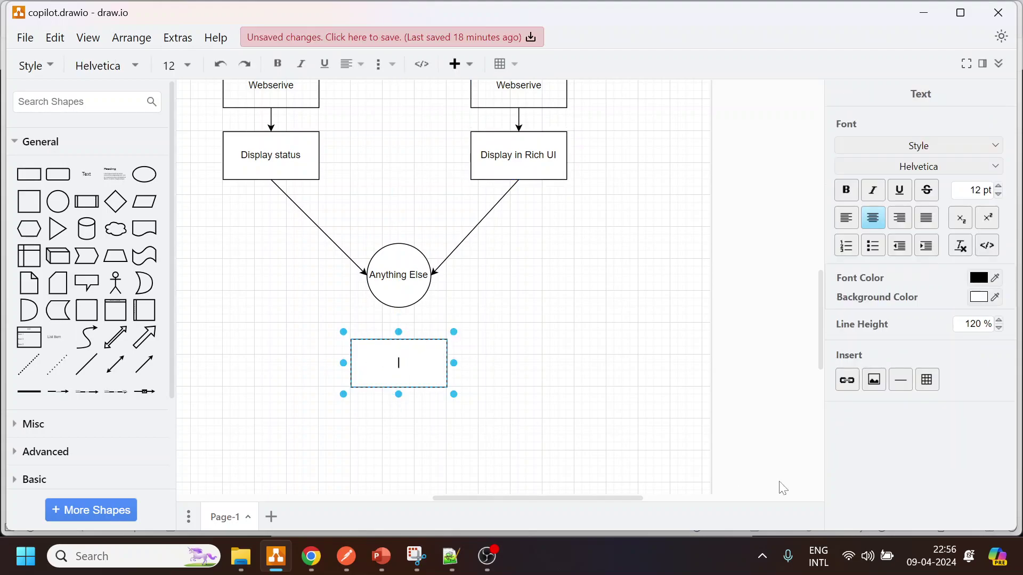
type("Survey")
left_click(635, 381)
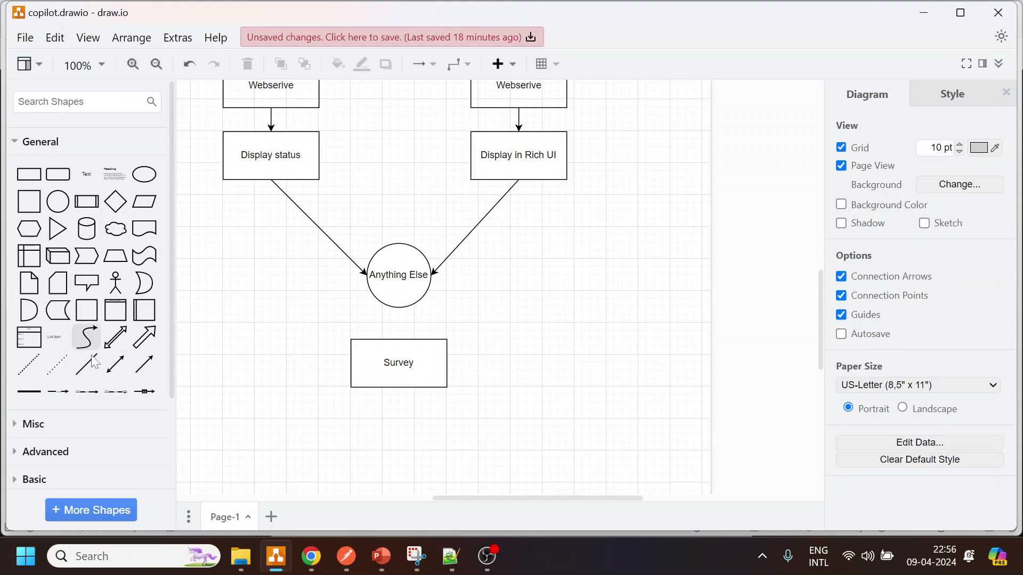
left_click(398, 293)
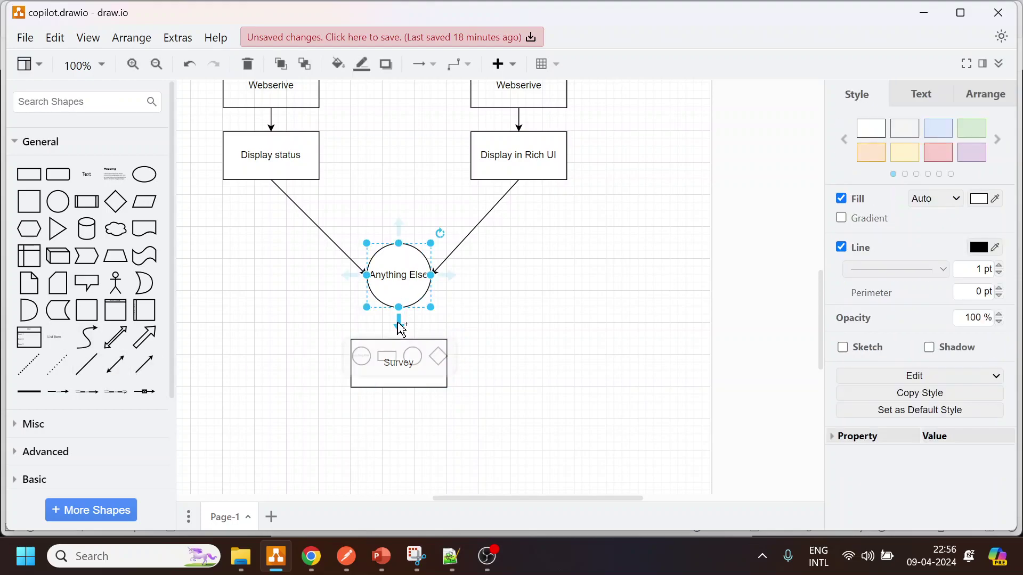
left_click(399, 324)
left_click(536, 330)
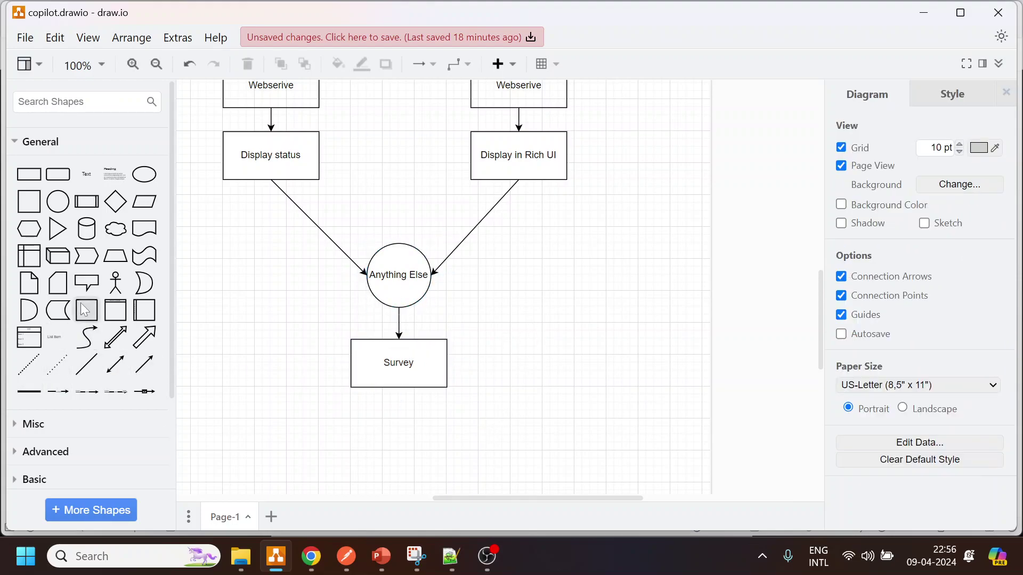
- Add an 'End Chat' circle below Survey, connect Survey to it, and save the diagram
left_click_drag(58, 202, 405, 460)
double_click(409, 459)
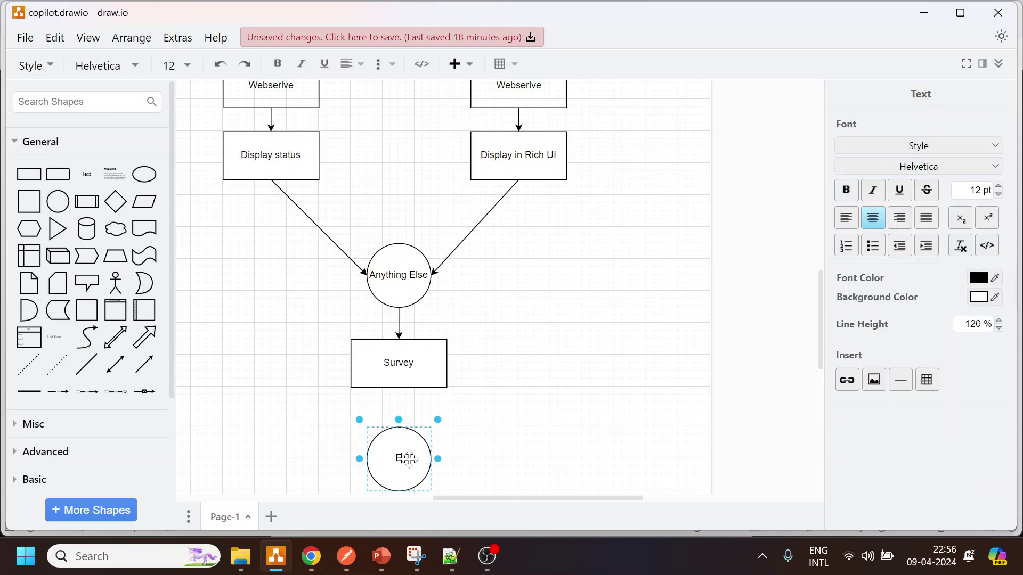
type("End Chat")
left_click(520, 363)
left_click(403, 362)
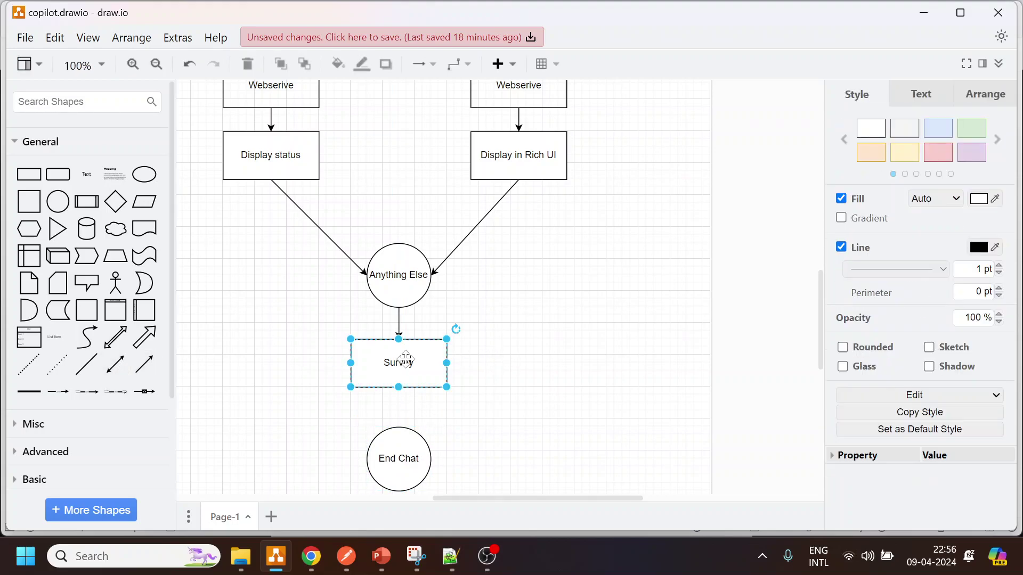
left_click(399, 401)
left_click(651, 400)
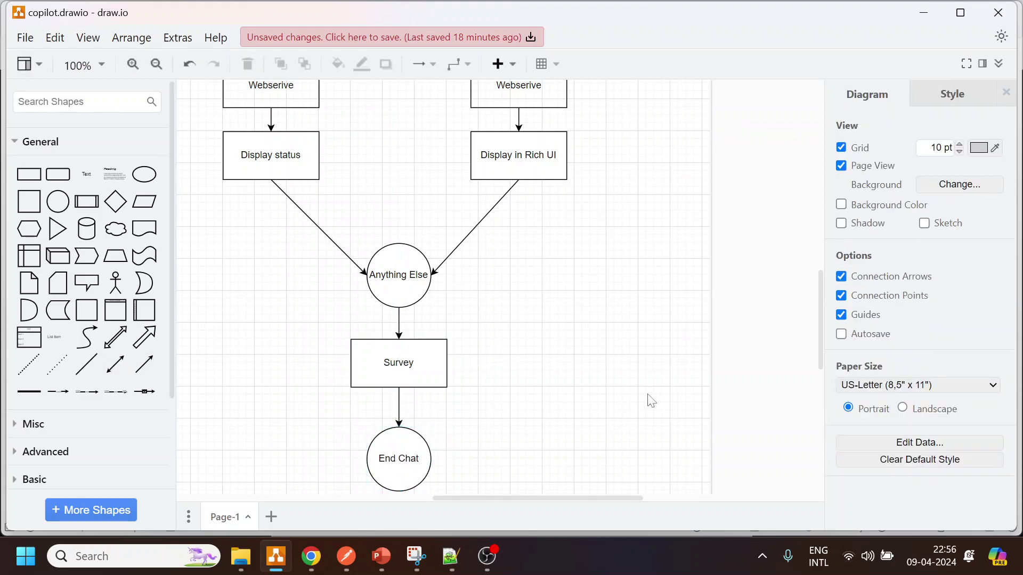
key("ctrl+s")
scroll(602, 403, "up", 10)
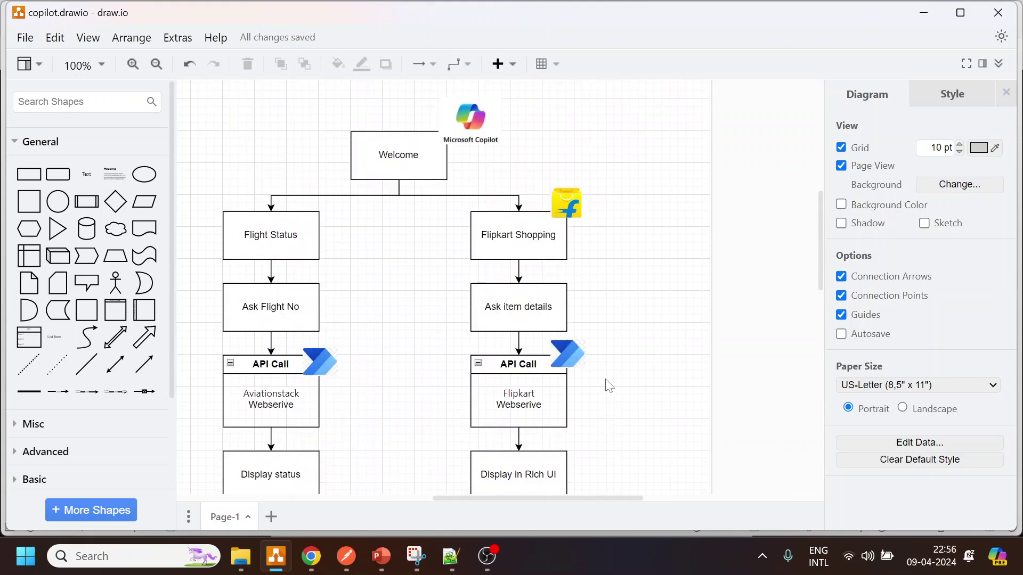
scroll(612, 379, "down", 5)
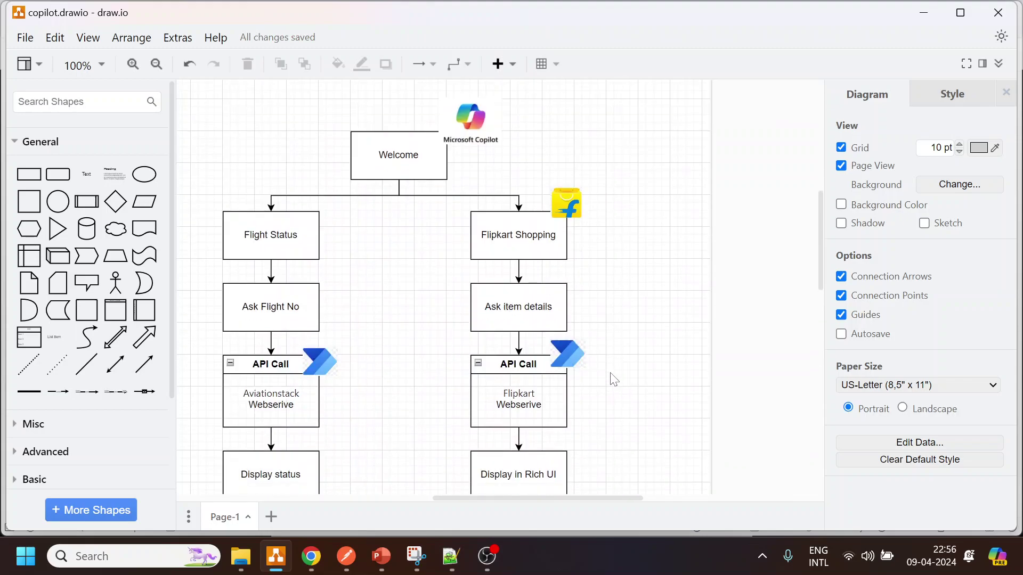